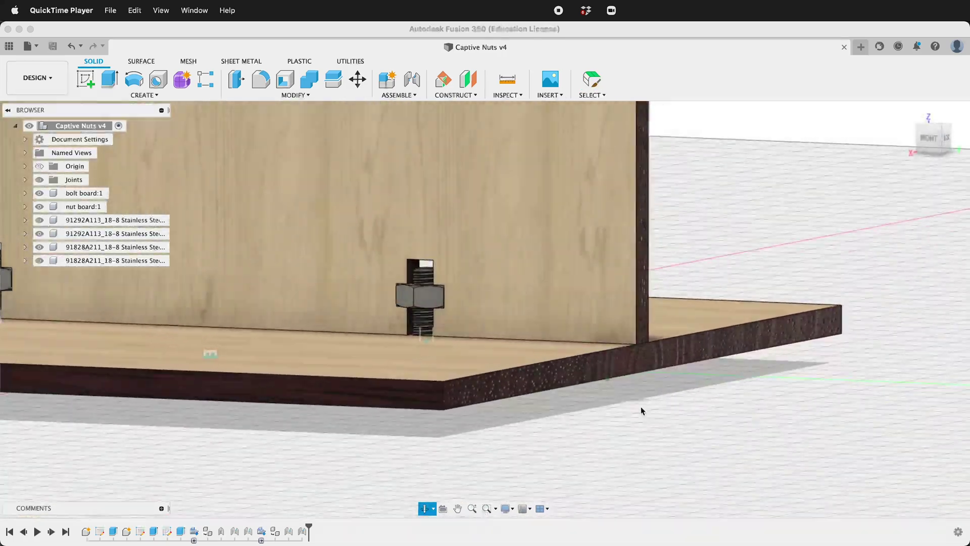
Step: Orbit and pan around the finished assembly to inspect the bolts and nuts
mouse_move(421, 405)
middle_mouse_down("shift")
mouse_move(422, 382)
mouse_move(425, 410)
middle_mouse_up("shift")
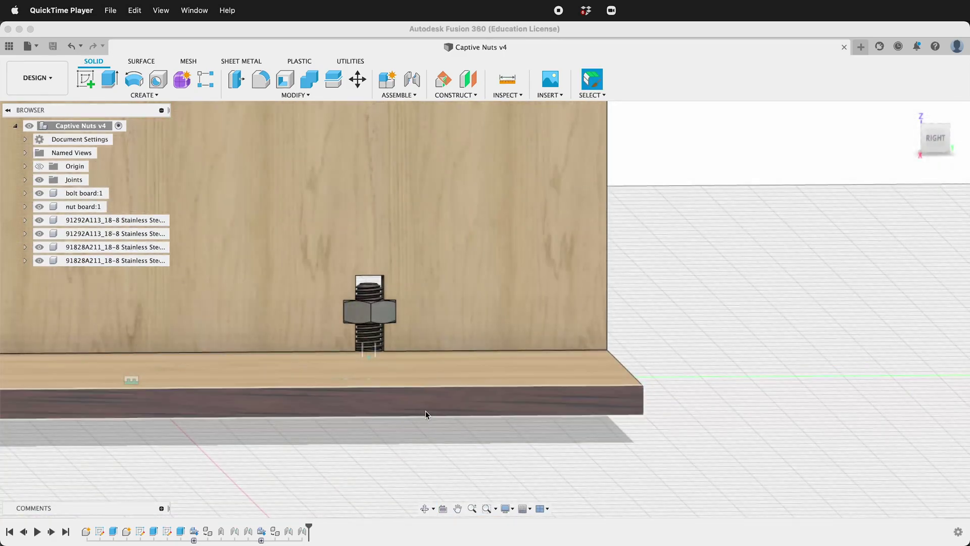
middle_click_drag(262, 340, 698, 324)
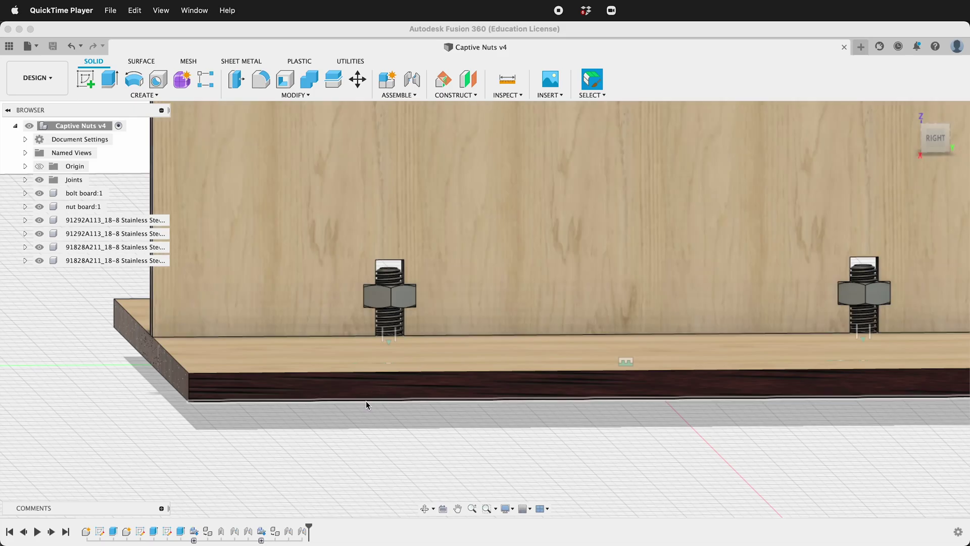
middle_click_drag(366, 401, 398, 405, "shift")
middle_click_drag(168, 380, 433, 293, "shift")
scroll(461, 324, "up", 5)
middle_click_drag(507, 272, 523, 262, "shift")
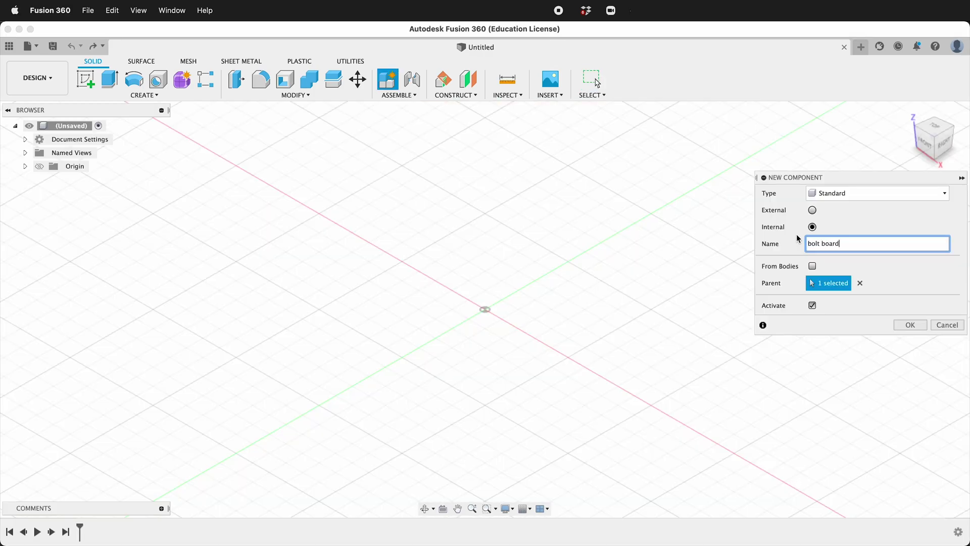
Step: Create the bolt board component and start a sketch on the XY plane
key("Return")
left_click(75, 77)
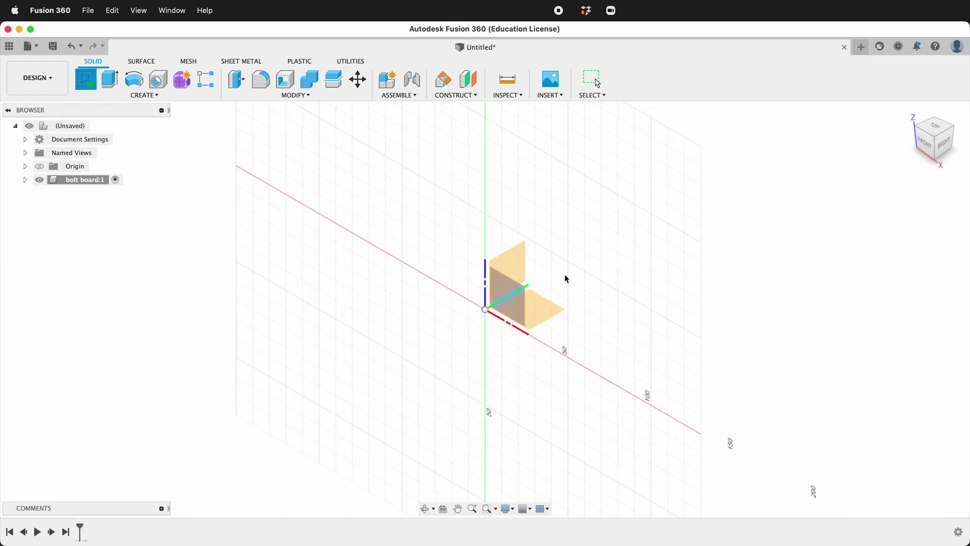
left_click(547, 310)
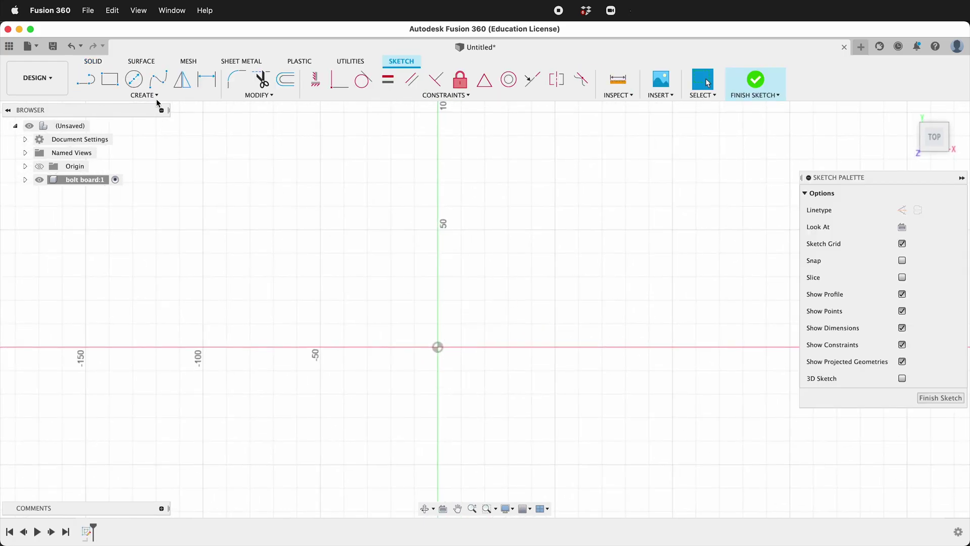
Step: Draw a 100 × 100 mm center rectangle centred on the origin
left_click(156, 96)
mouse_move(101, 119)
left_click(202, 145)
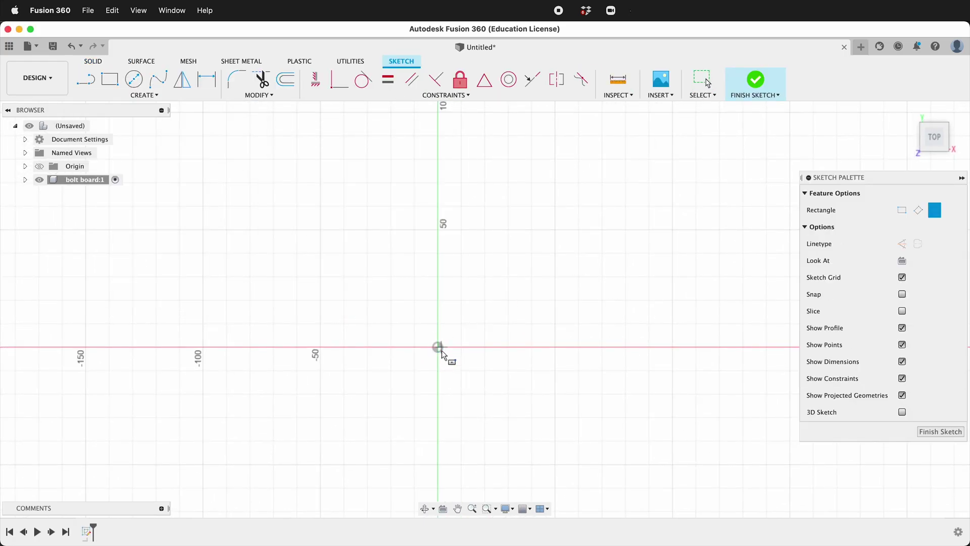
left_click(441, 351)
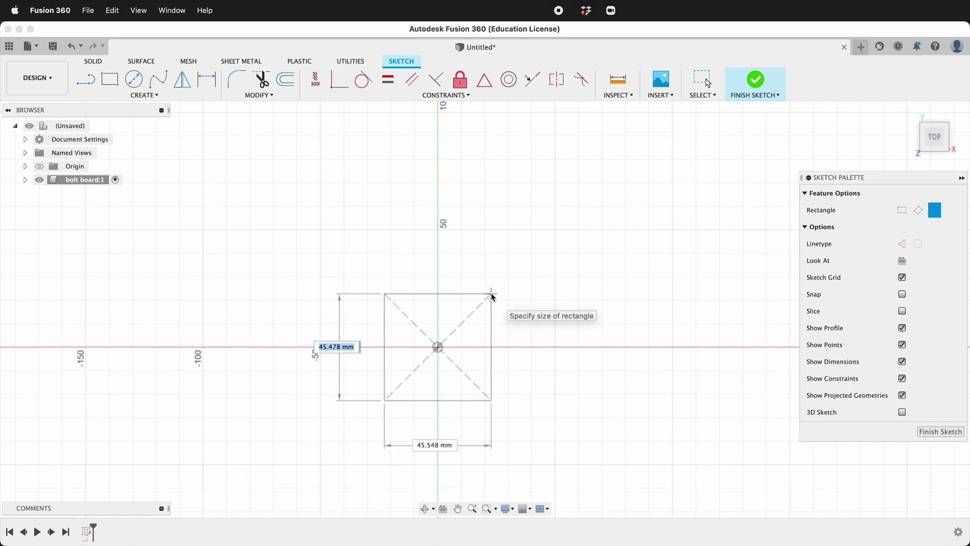
type("100")
key("Tab")
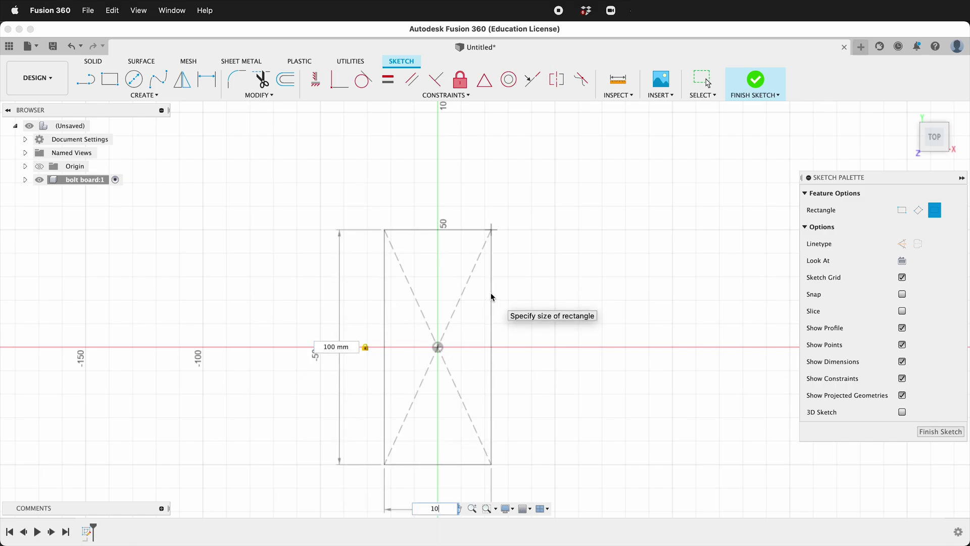
type("100")
key("Return")
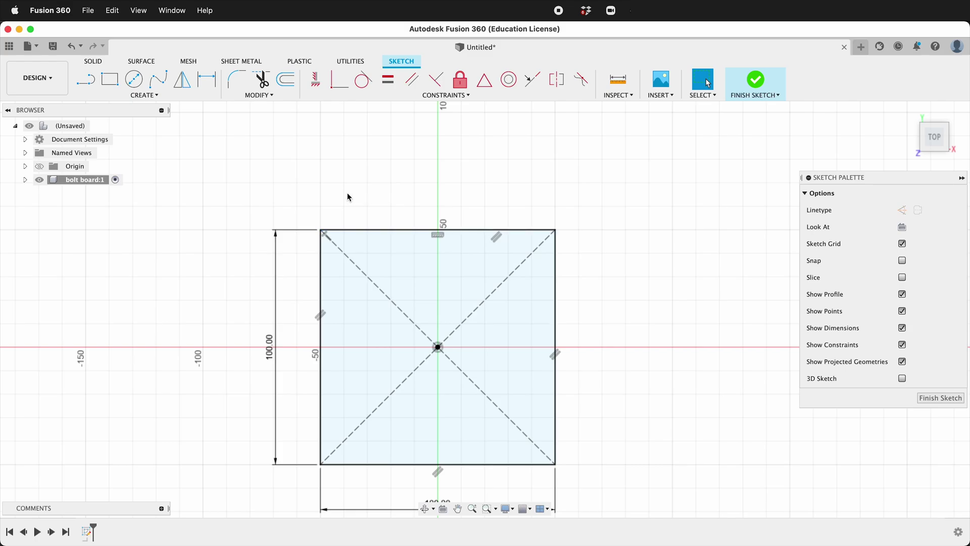
Step: Add a user parameter named ply with a millimetre expression in Change Parameters
left_click(266, 95)
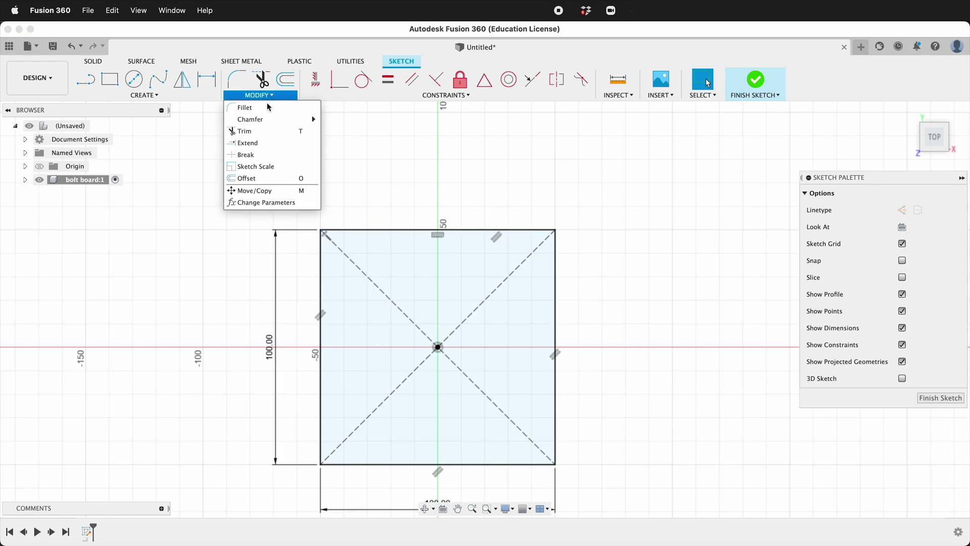
left_click(264, 202)
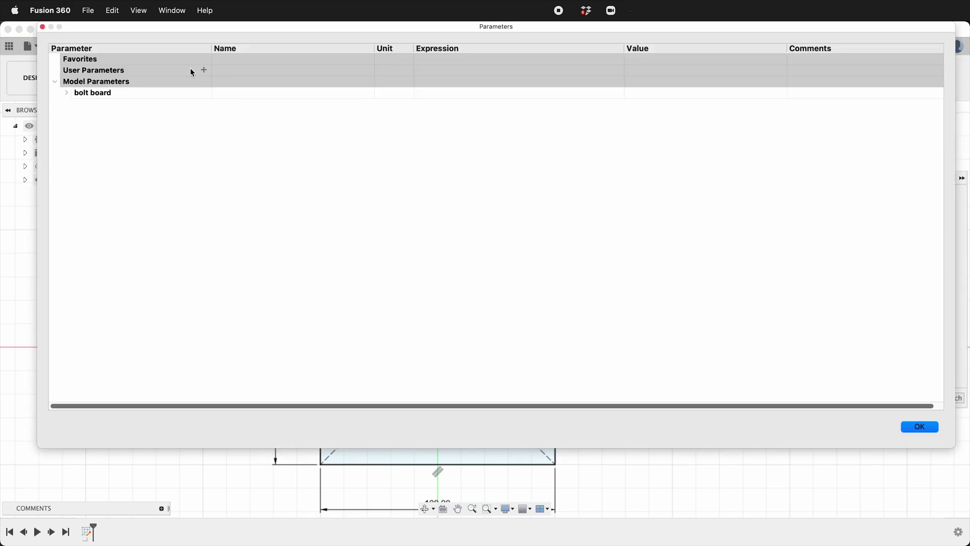
left_click(203, 70)
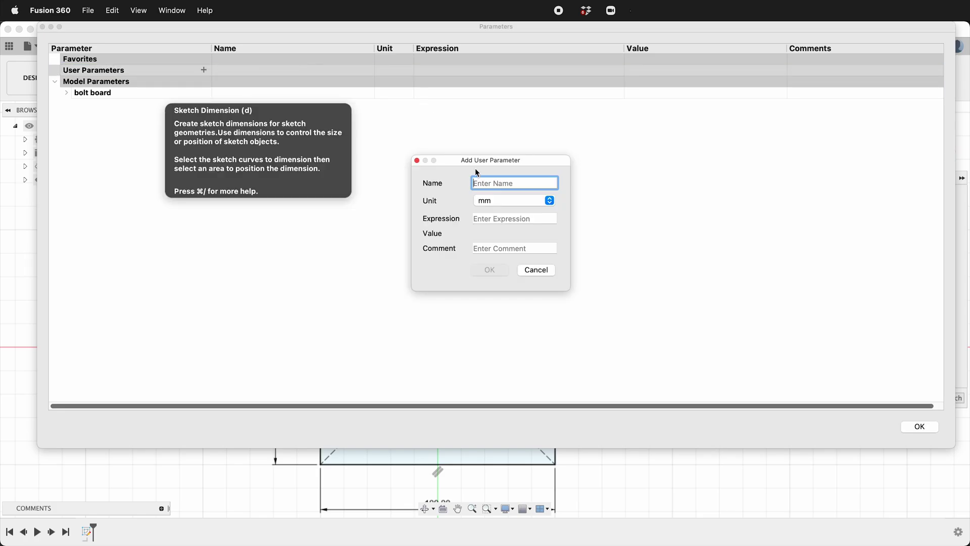
type("ply")
left_click(477, 217)
type("5")
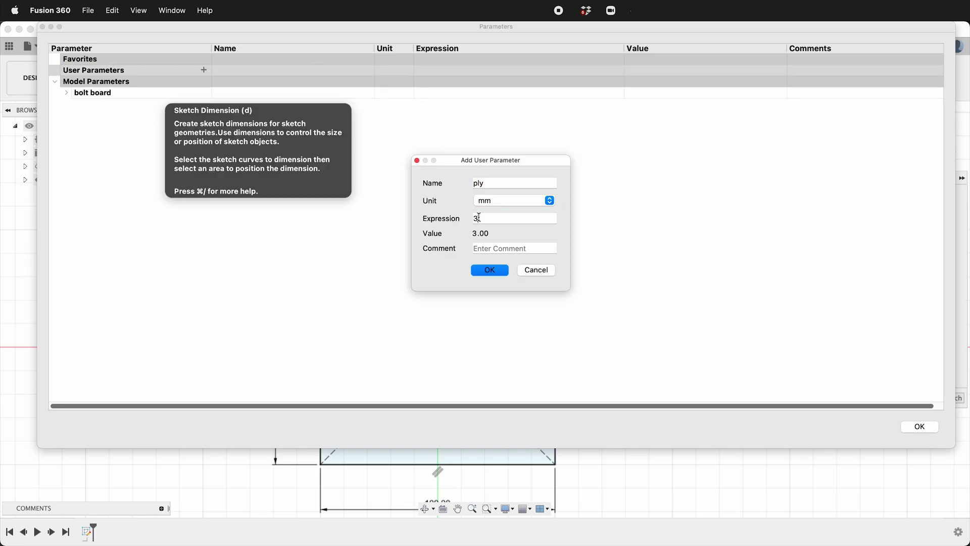
left_click(482, 270)
left_click(917, 427)
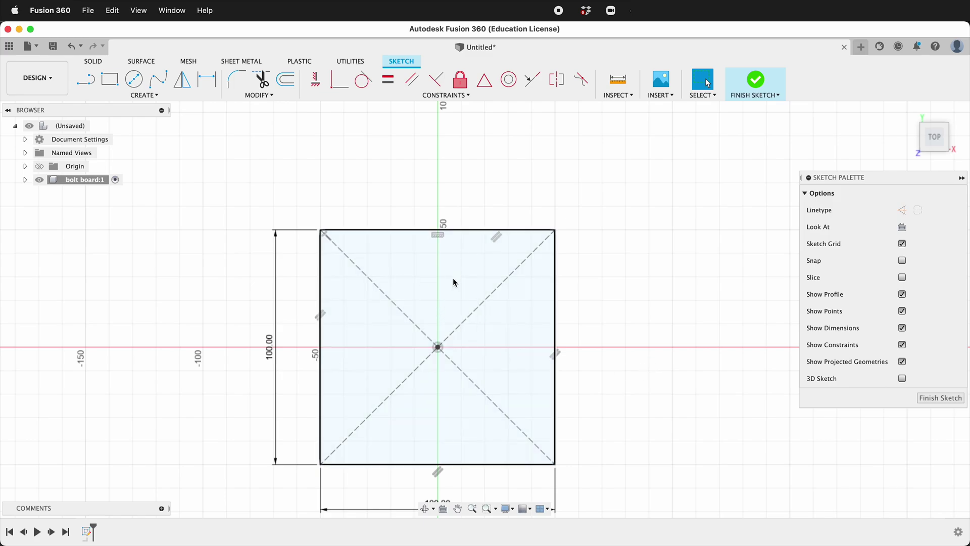
Step: Draw two circles on the Y axis, one above and one below the origin
key("c")
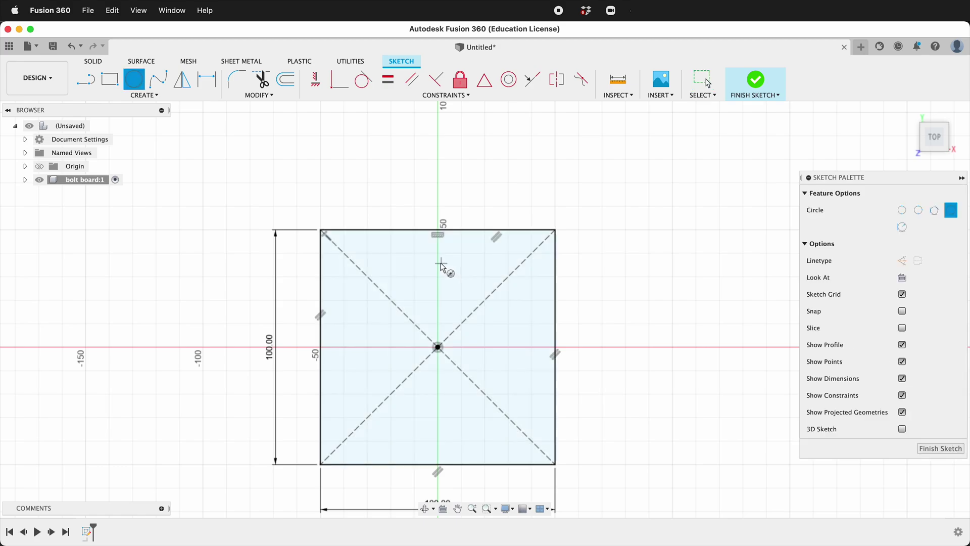
left_click(438, 268)
left_click(446, 265)
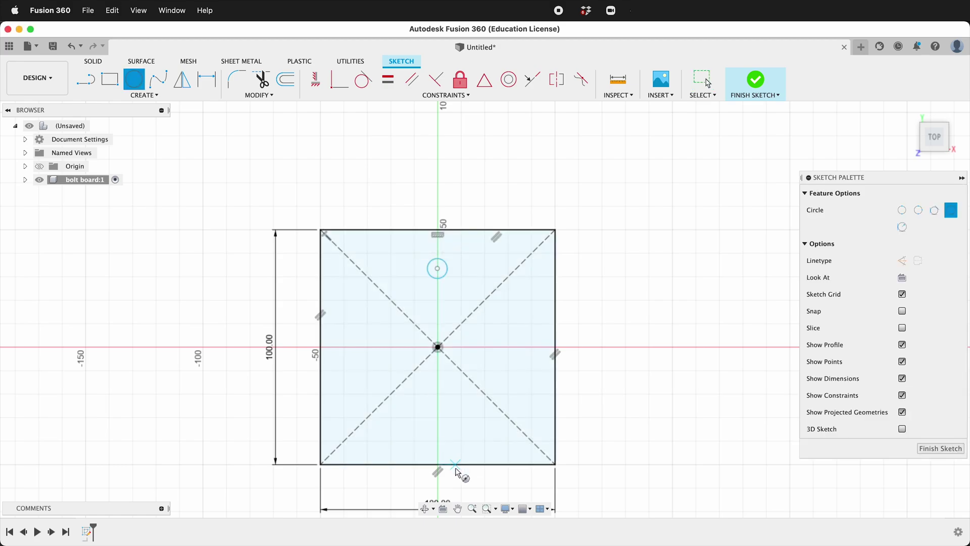
left_click(446, 412)
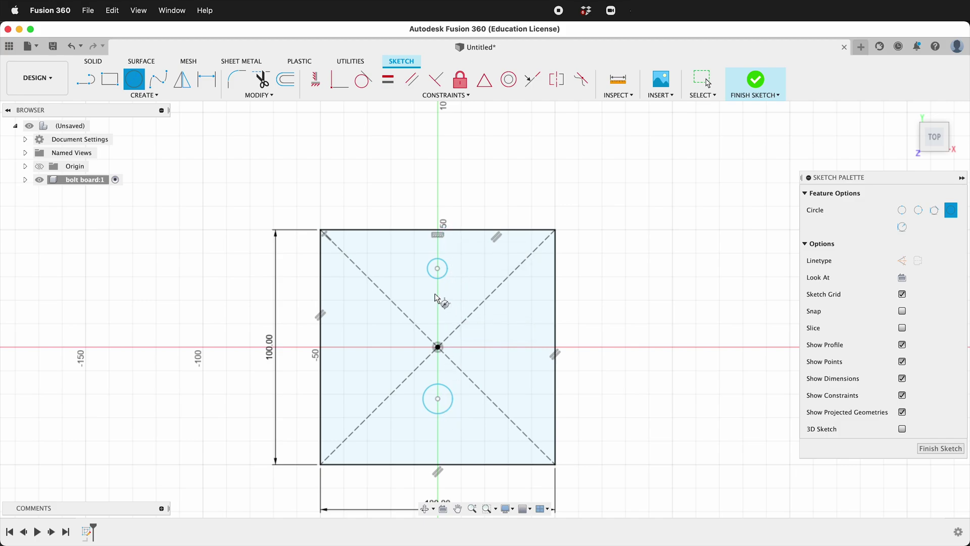
Step: Make the two circles equal and align their centres vertically with the origin
left_click(392, 87)
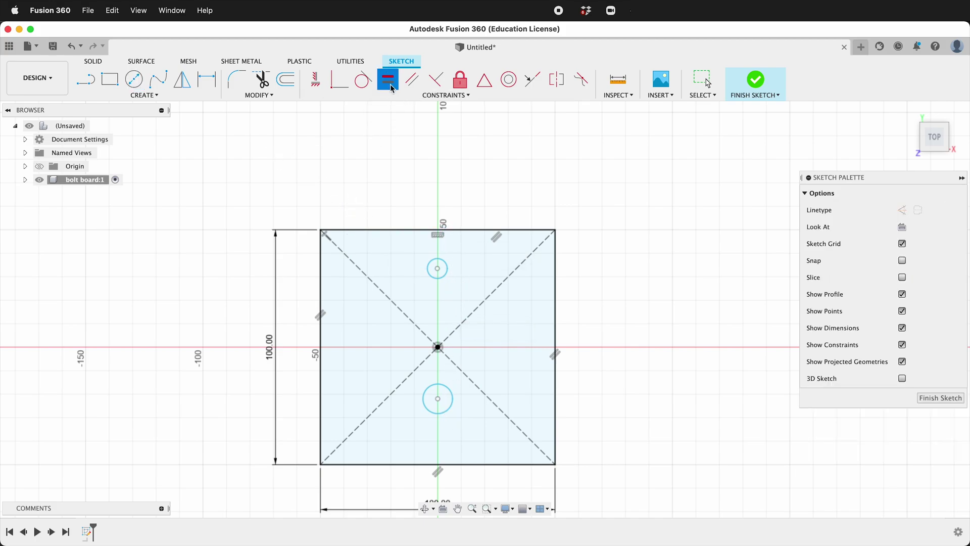
left_click(445, 277)
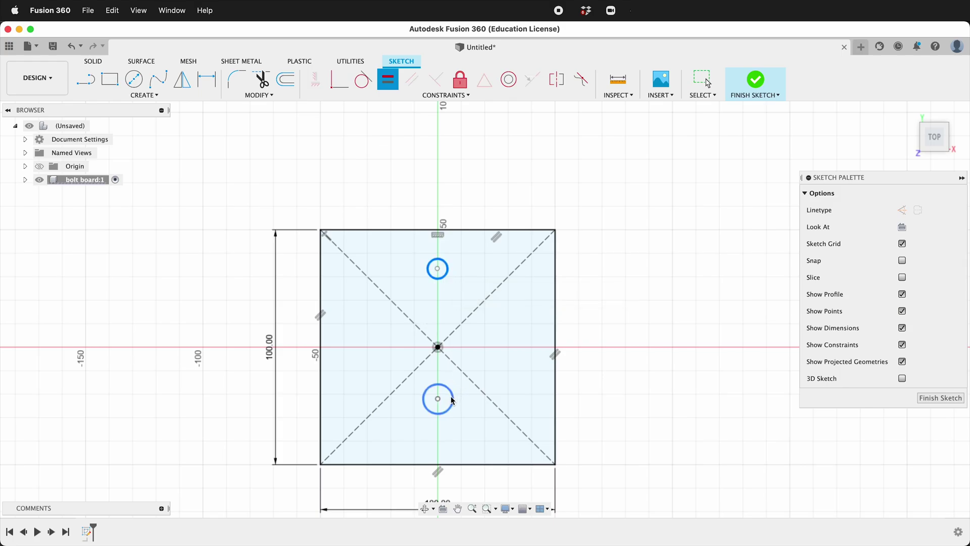
left_click(452, 399)
left_click(315, 79)
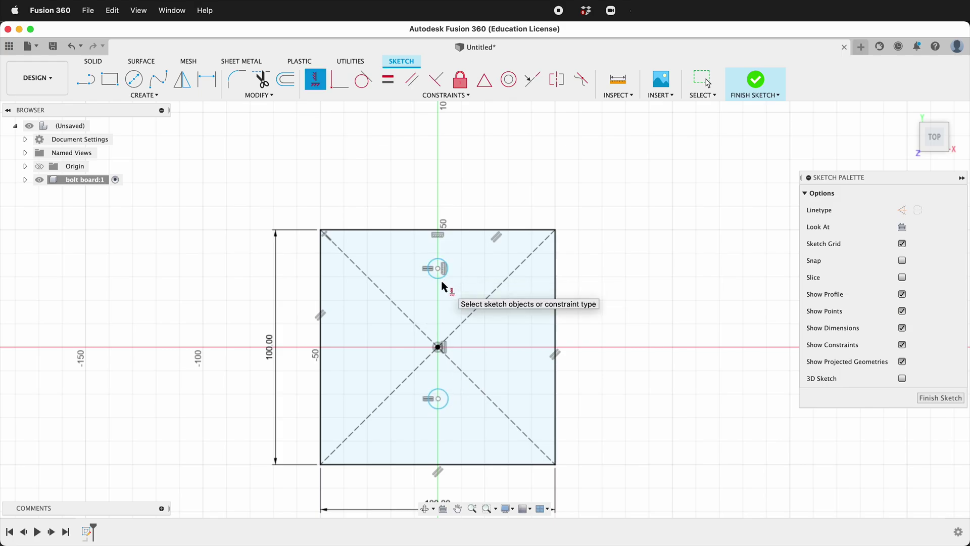
key("Escape")
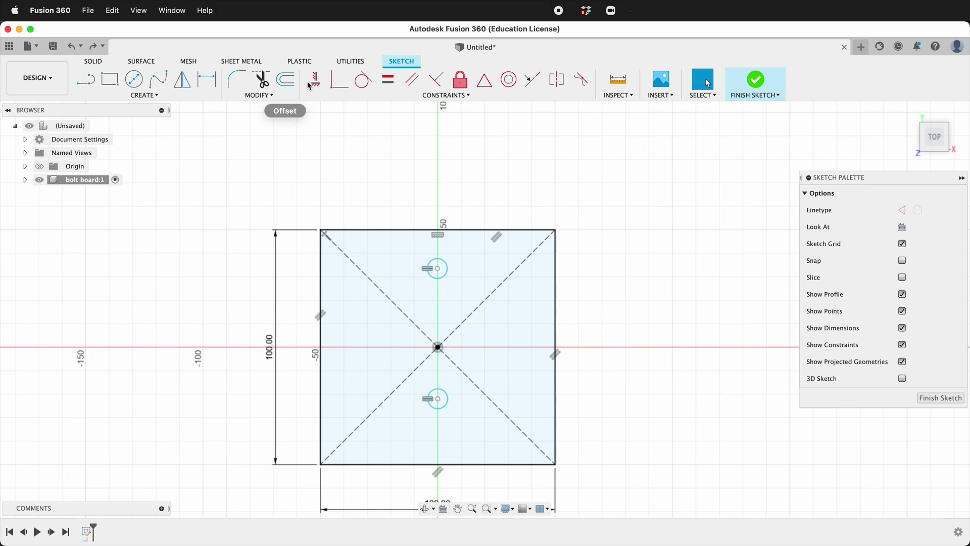
left_click(315, 79)
left_click(440, 271)
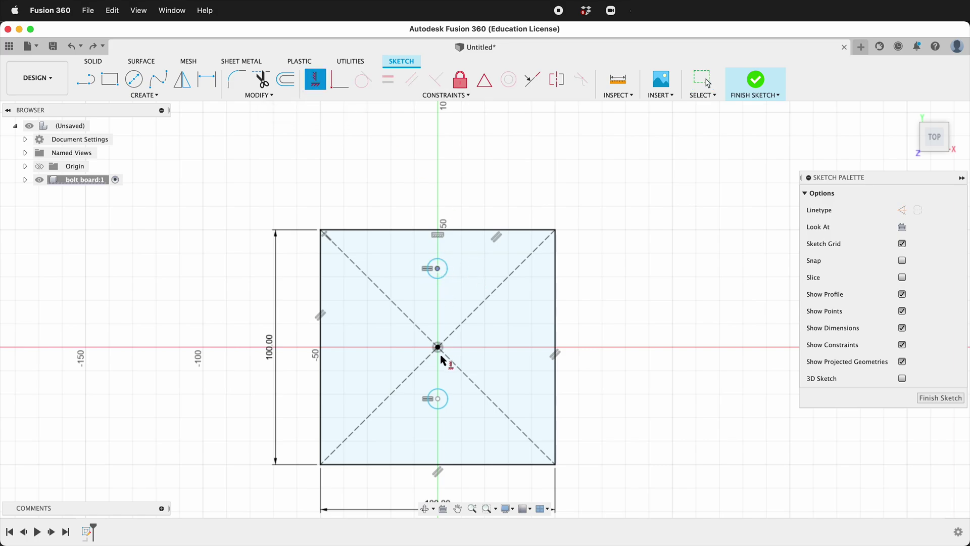
left_click(439, 400)
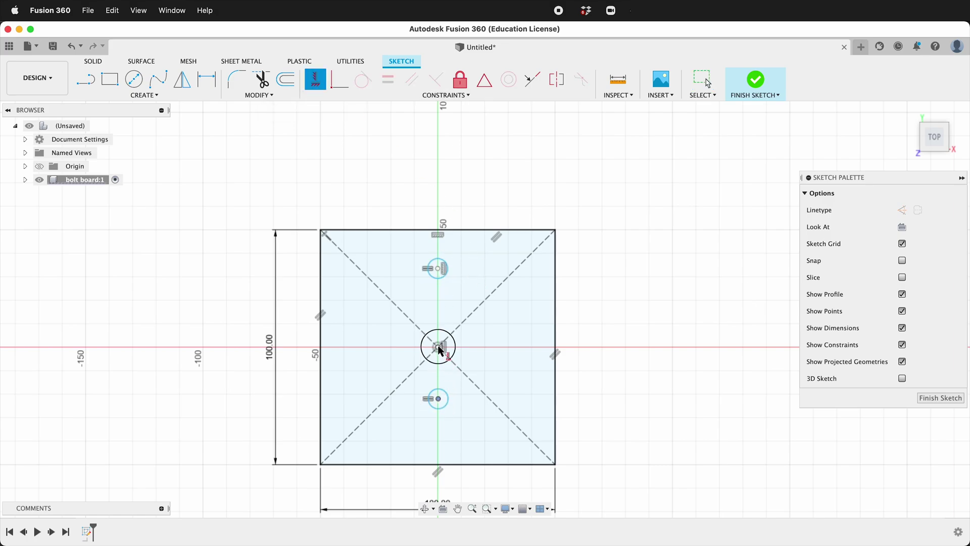
left_click(439, 348)
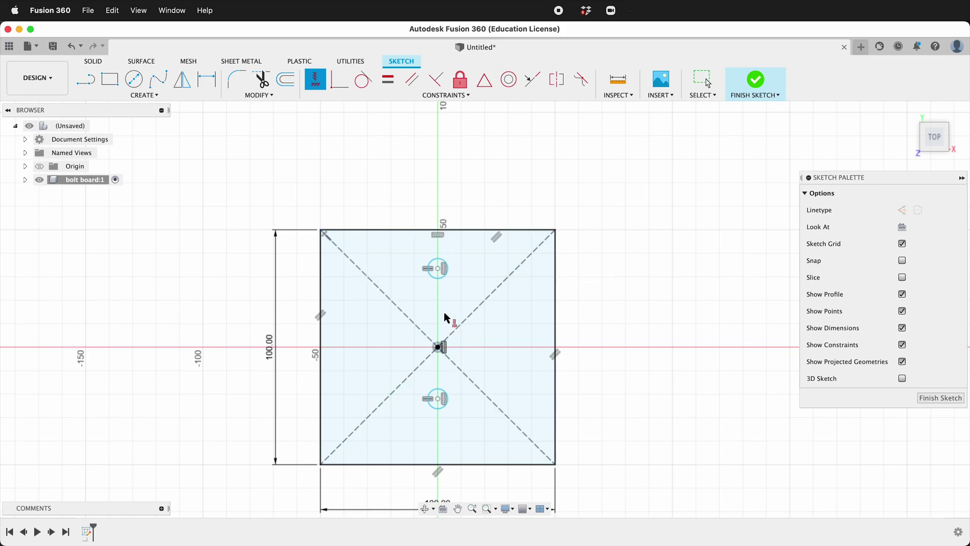
Step: Dimension both circle centres 25 mm (d2/2) vertically from the origin
key("d")
left_click(438, 269)
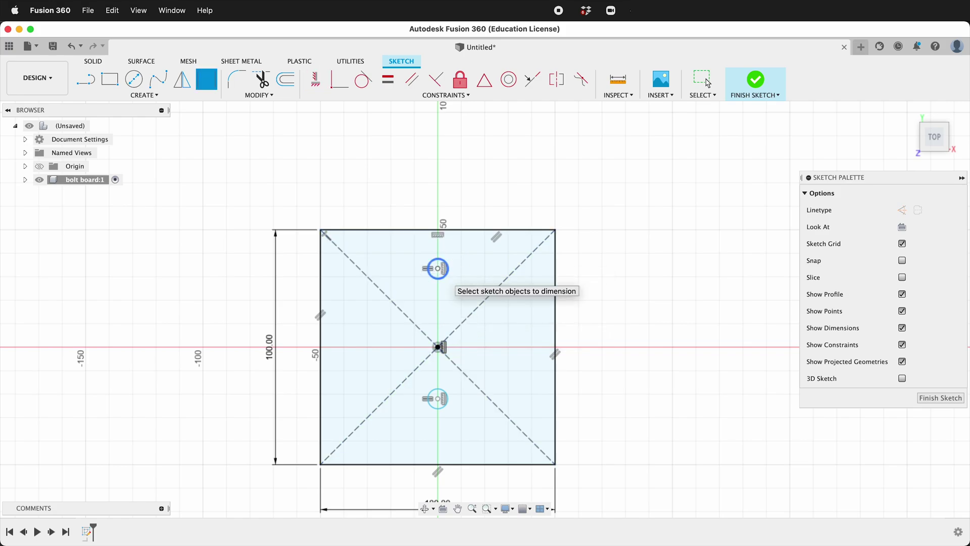
left_click(439, 347)
left_click(391, 328)
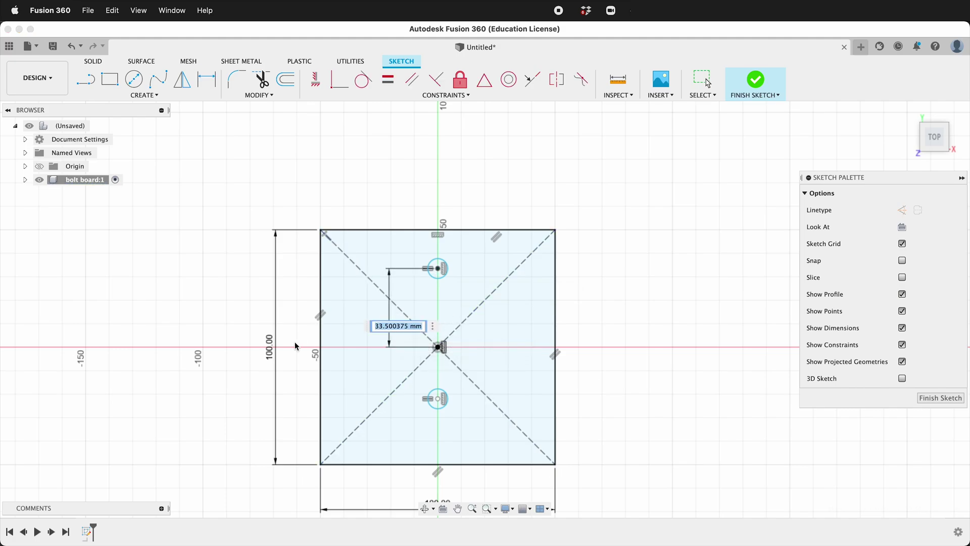
left_click(270, 346)
type("/2")
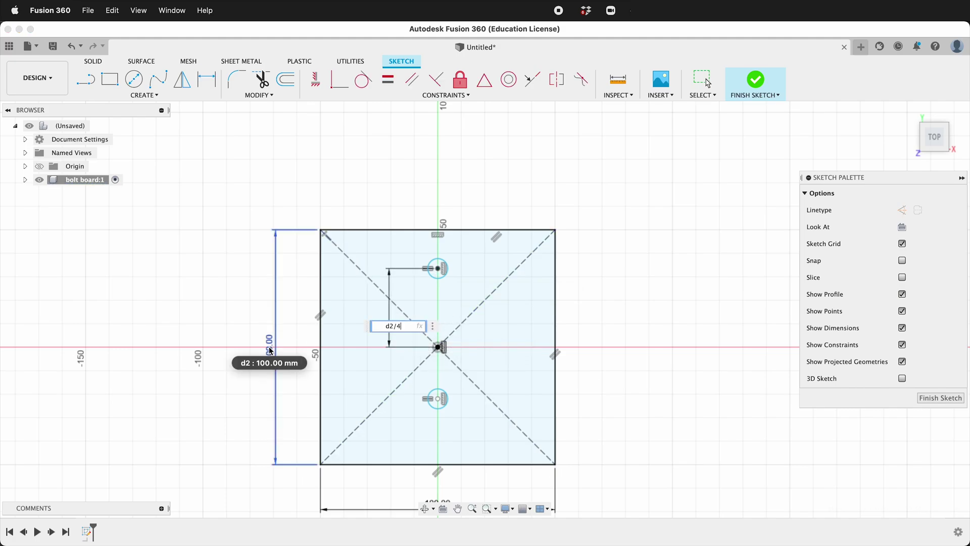
key("Return")
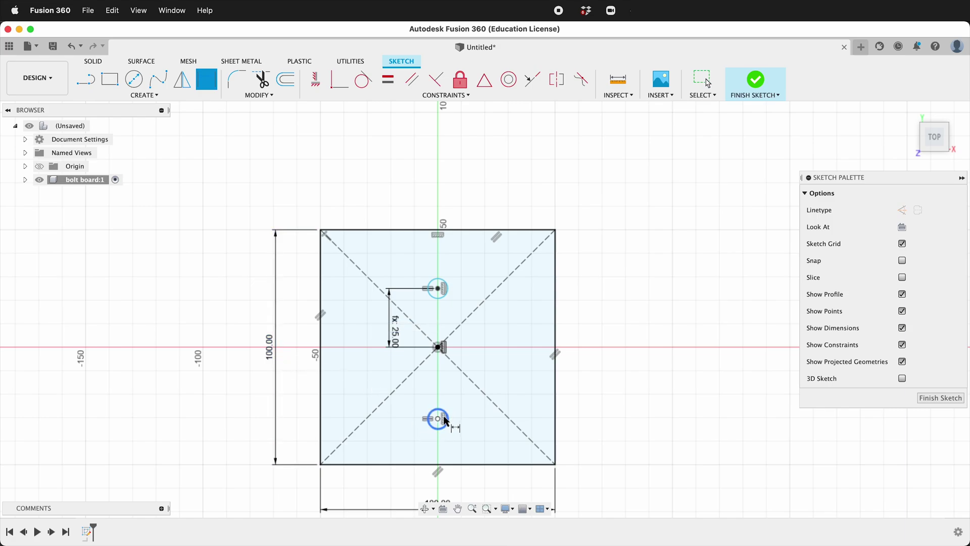
left_click(439, 418)
left_click(438, 347)
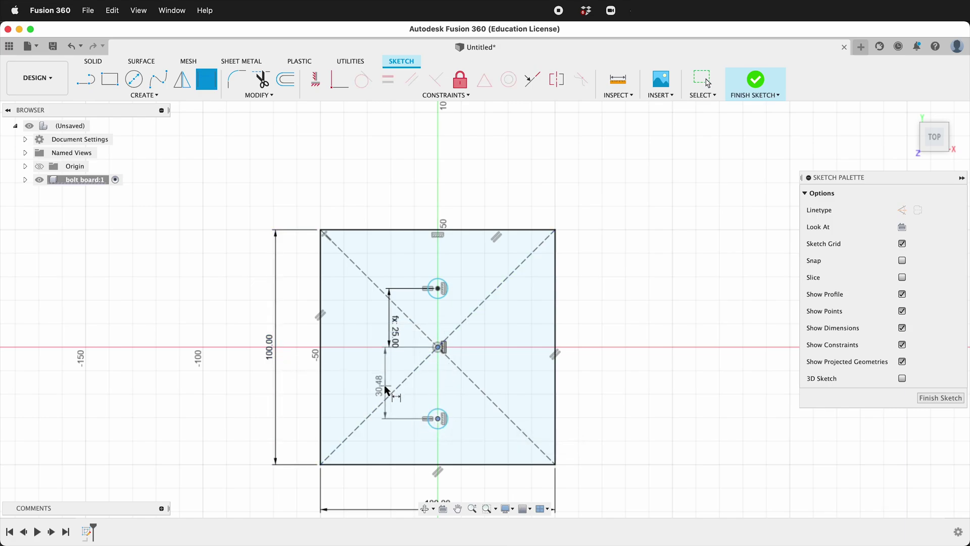
left_click(385, 387)
key("Return")
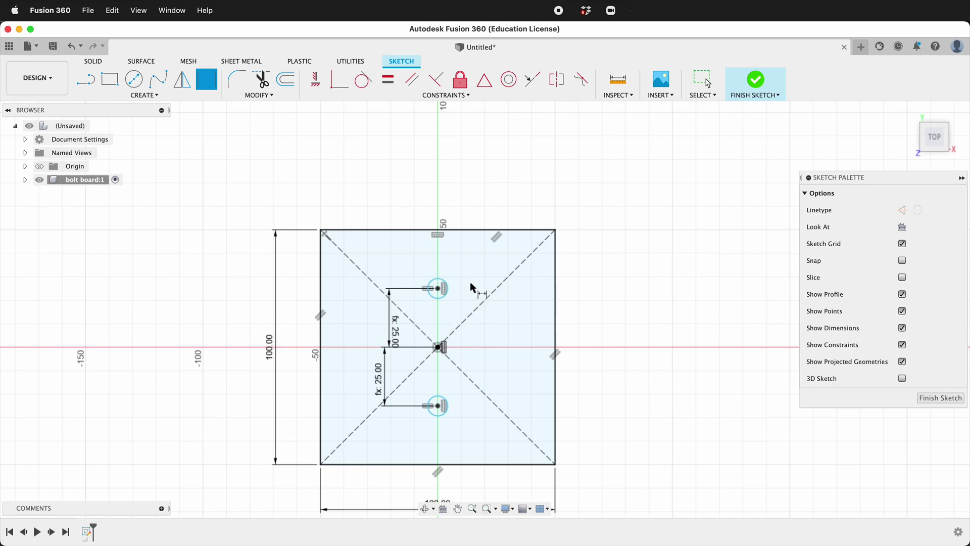
Step: Set the top circle's diameter to 3 mm
left_click(446, 284)
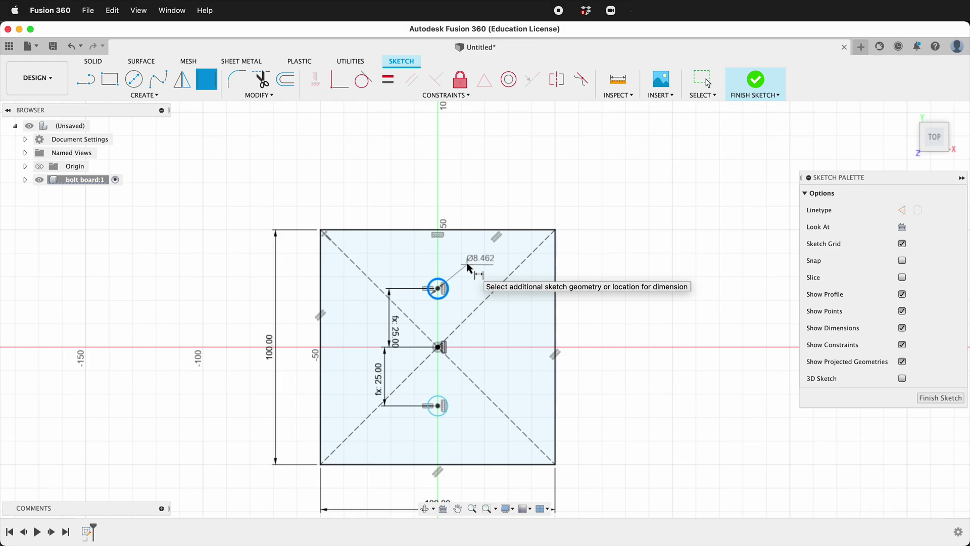
left_click(469, 270)
type("3")
key("Return")
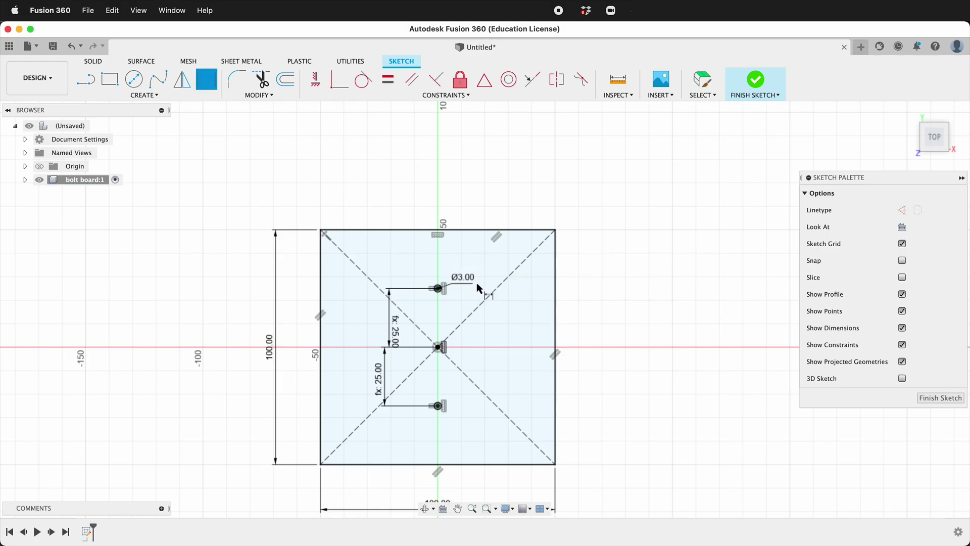
scroll(452, 295, "up", 5)
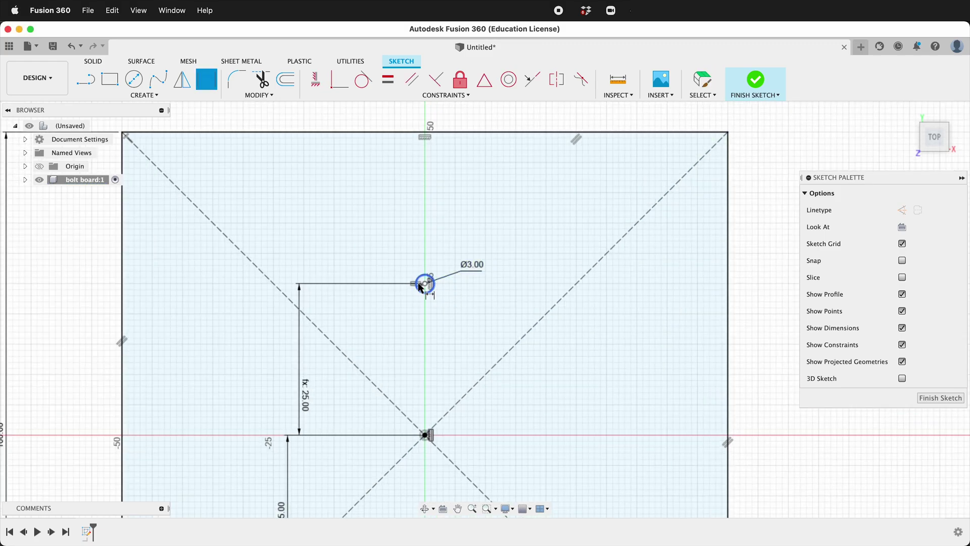
scroll(494, 253, "down", 3)
Step: Finish the sketch and extrude the square profile 4 mm into the holed bolt board plate
left_click(931, 402)
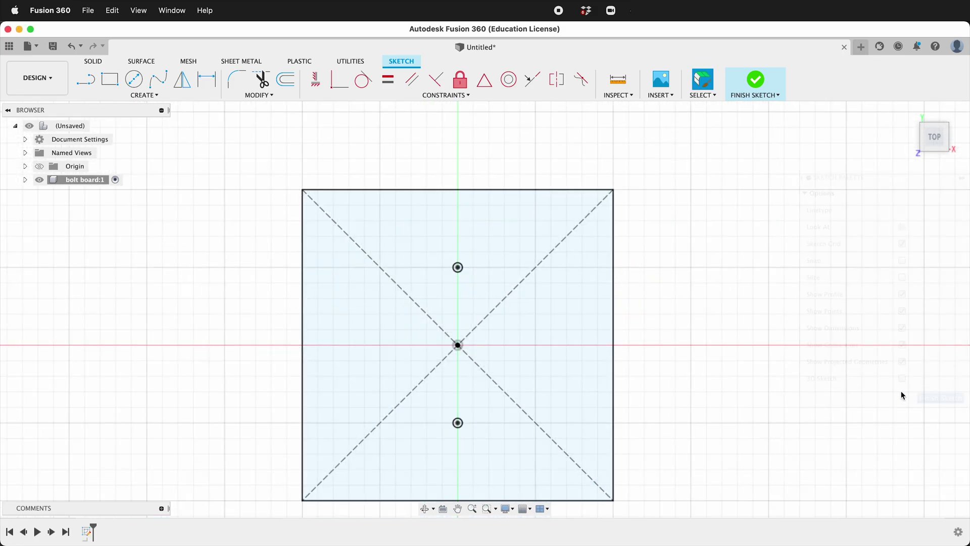
key("e")
left_click(445, 266)
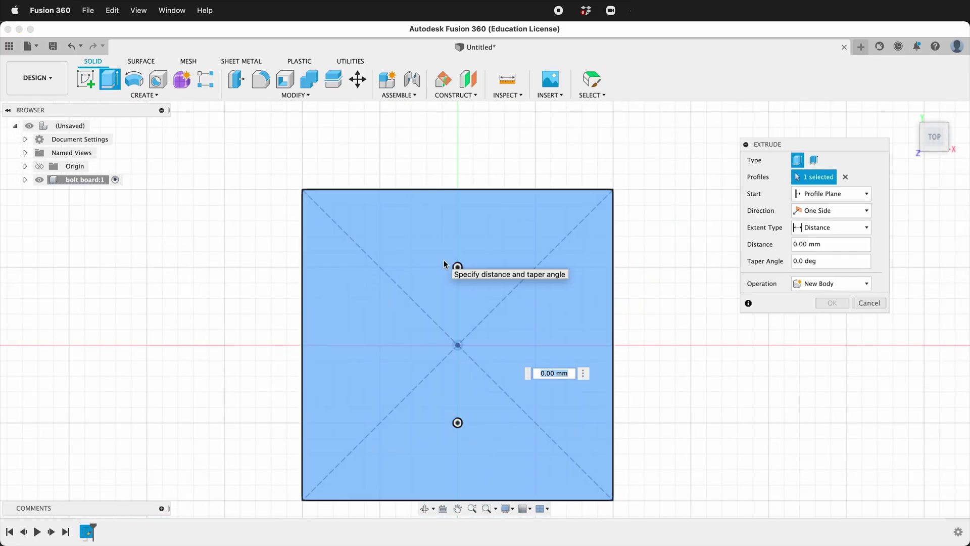
type("4")
key("Return")
middle_click_drag(445, 267, 576, 326, "shift")
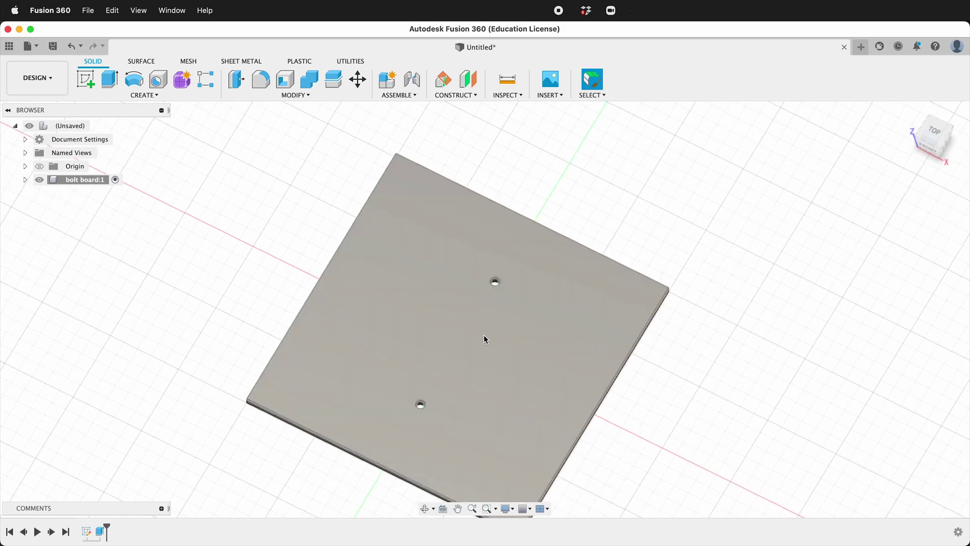
mouse_move(487, 366)
middle_mouse_down("shift")
mouse_move(472, 345)
mouse_move(490, 362)
mouse_move(483, 356)
middle_mouse_up("shift")
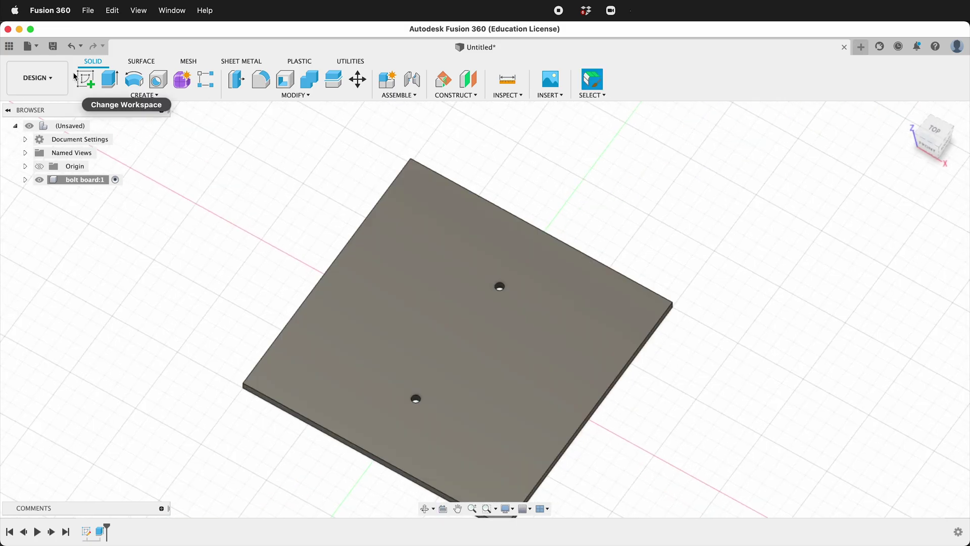
Step: Create a new 'nut board' component under the top-level assembly
left_click(96, 126)
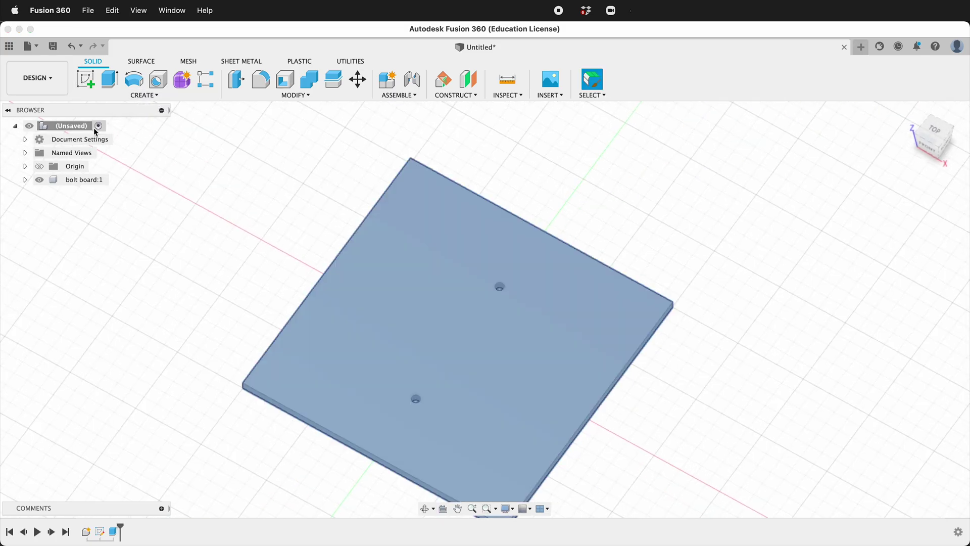
left_click(86, 95)
left_click(87, 105)
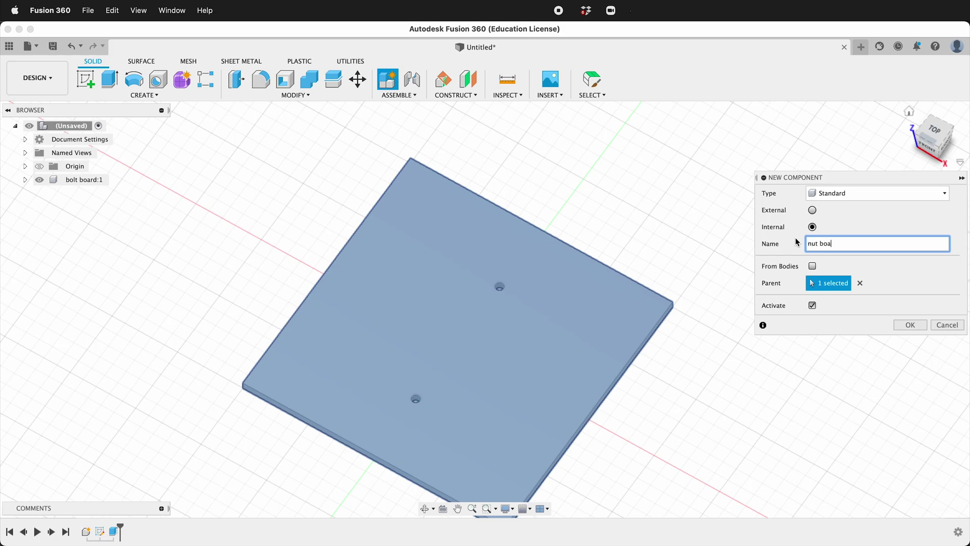
type("nut board")
key("Return")
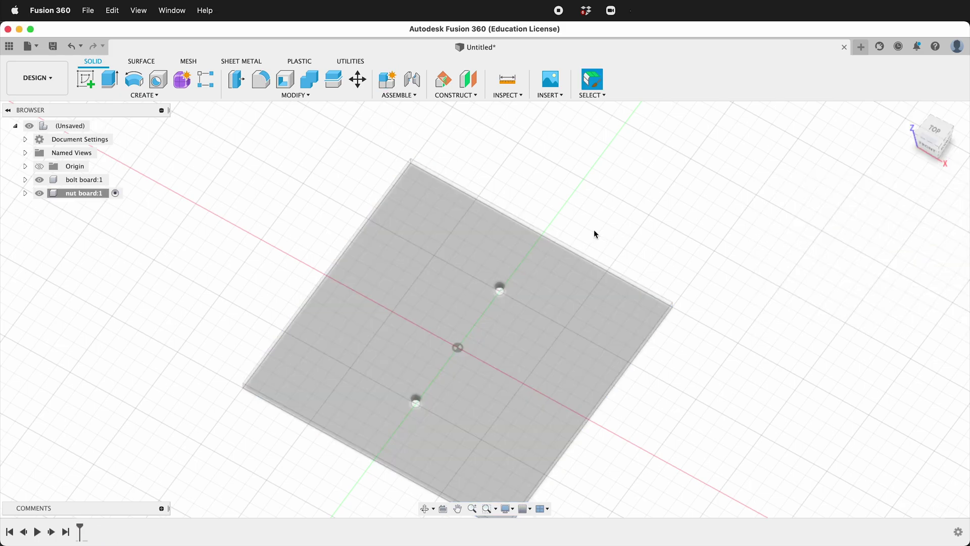
Step: Start a sketch on the top face of the bolt board plate
left_click(85, 80)
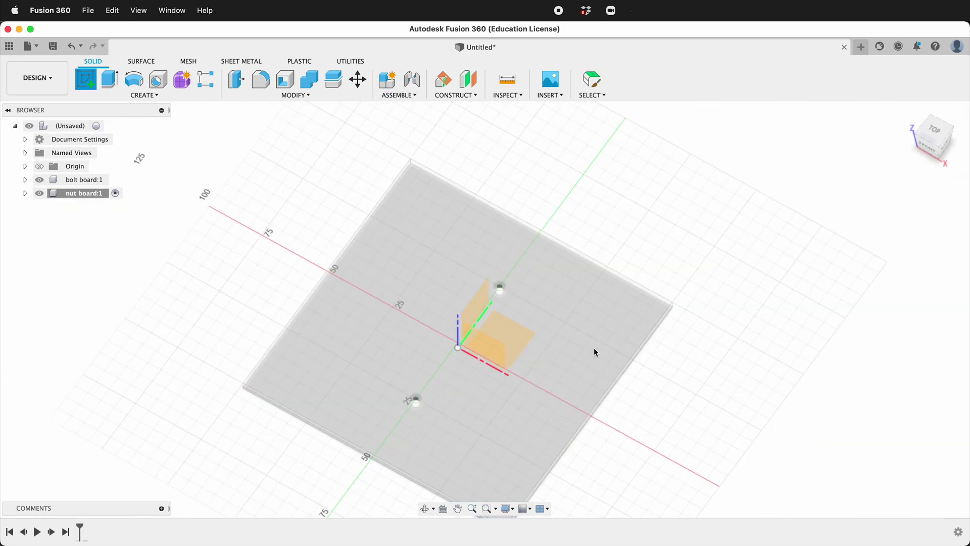
left_click(632, 337)
key("r")
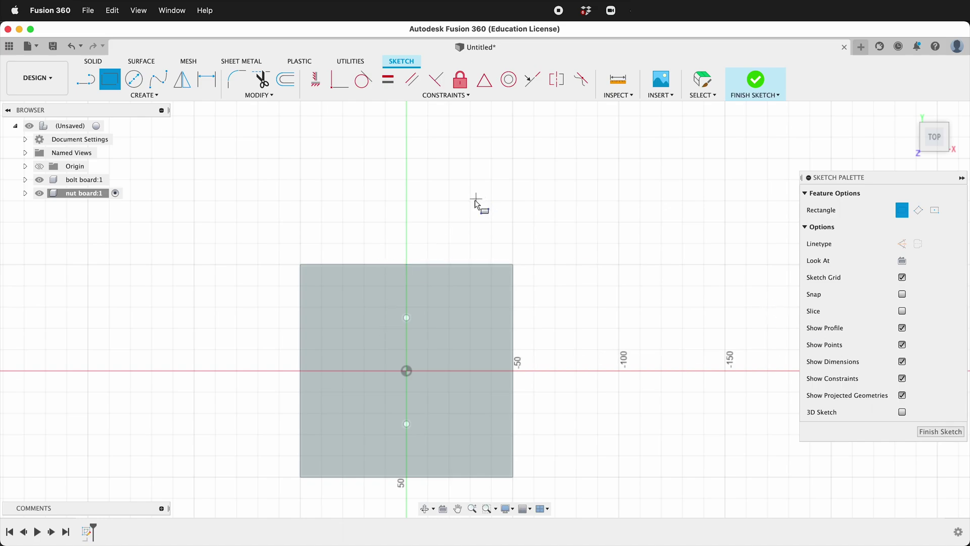
key("Escape")
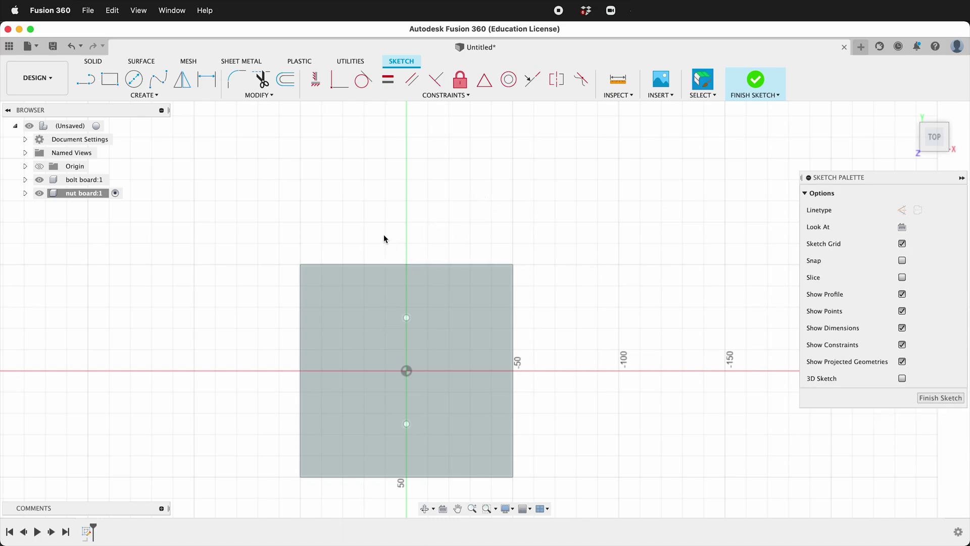
Step: Draw a center rectangle slot from the origin to the board's bottom edge
left_click(147, 96)
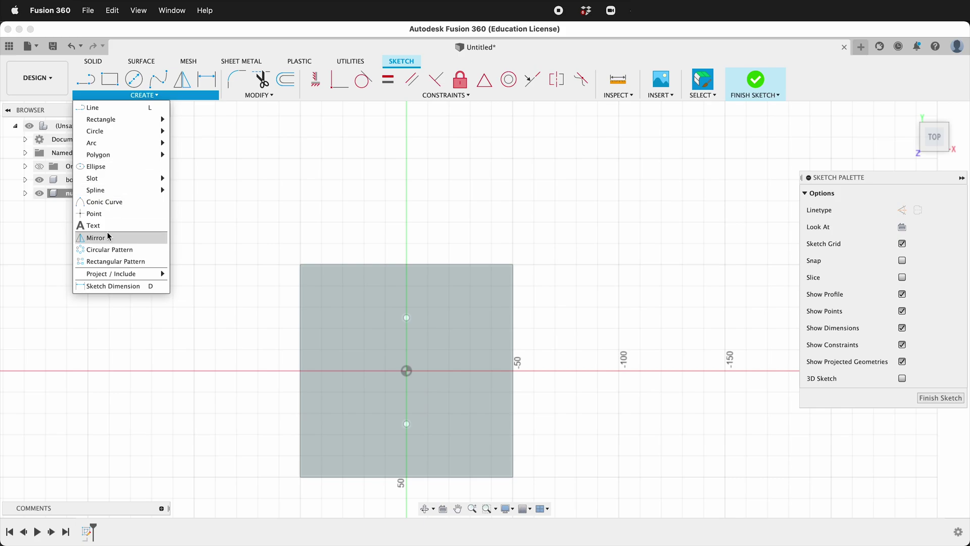
mouse_move(101, 121)
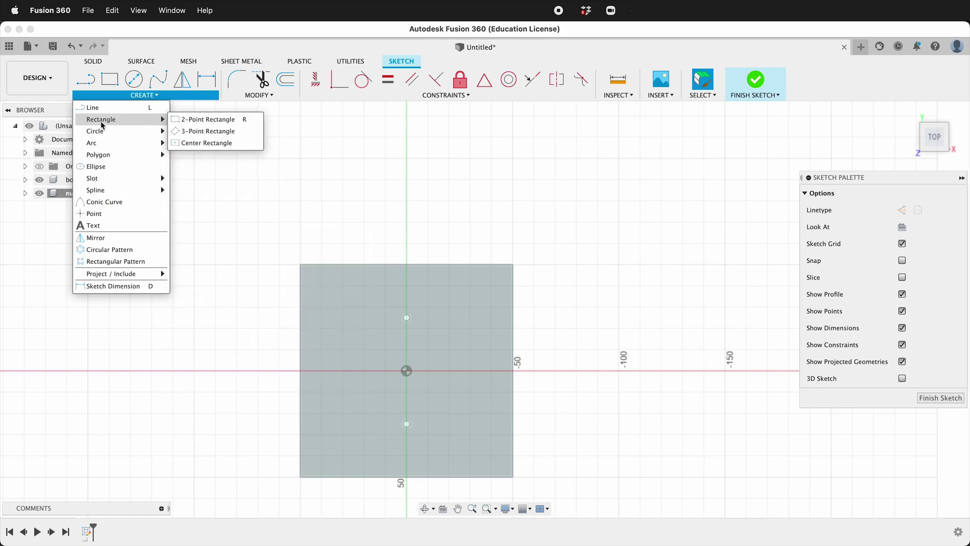
left_click(207, 143)
scroll(450, 412, "up", 3)
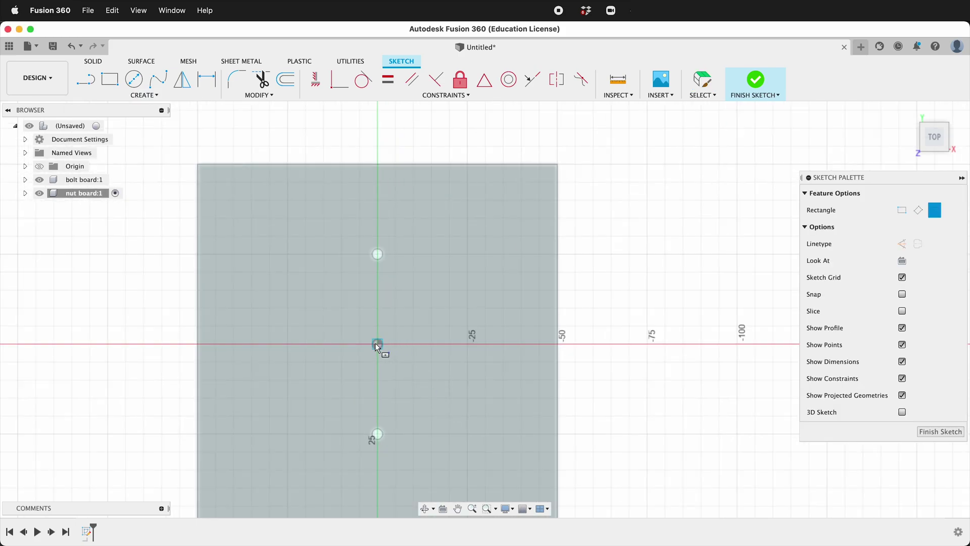
left_click(377, 343)
scroll(386, 167, "down", 3)
scroll(391, 412, "up", 5)
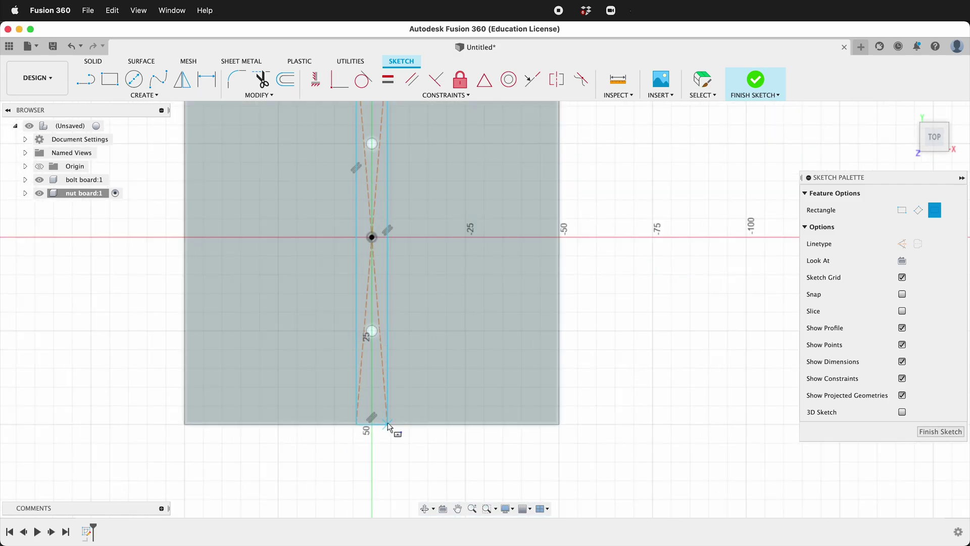
left_click(387, 422)
scroll(384, 413, "up", 3)
key("Escape")
Step: Dimension the slot's width to the ply parameter (3.00 mm)
left_click(380, 430)
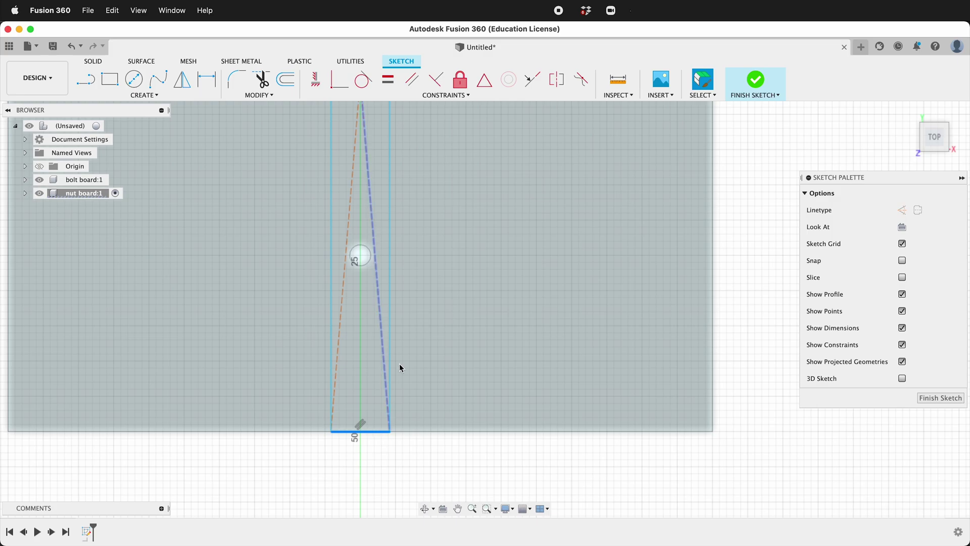
scroll(401, 318, "down", 4)
key("d")
left_click(384, 404)
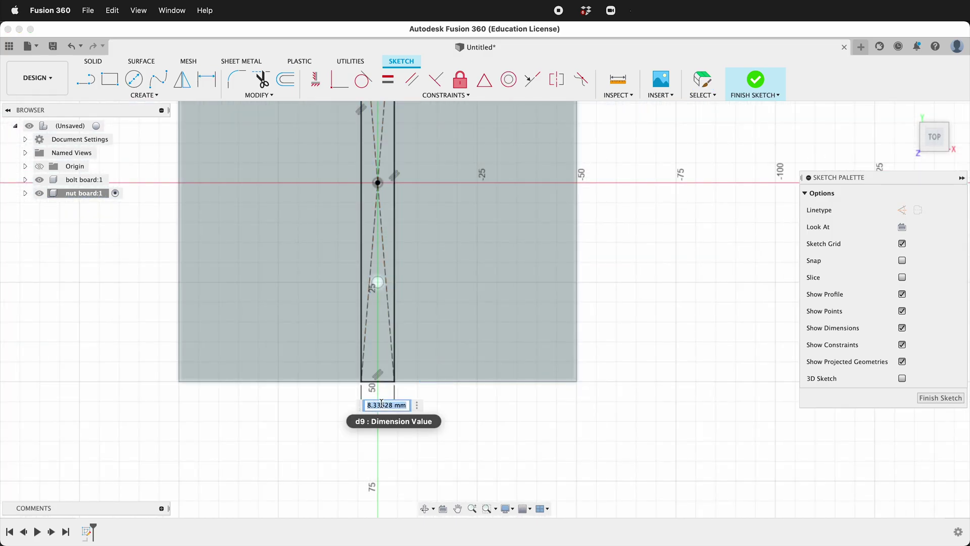
type("ply")
key("Return")
scroll(422, 325, "down", 3)
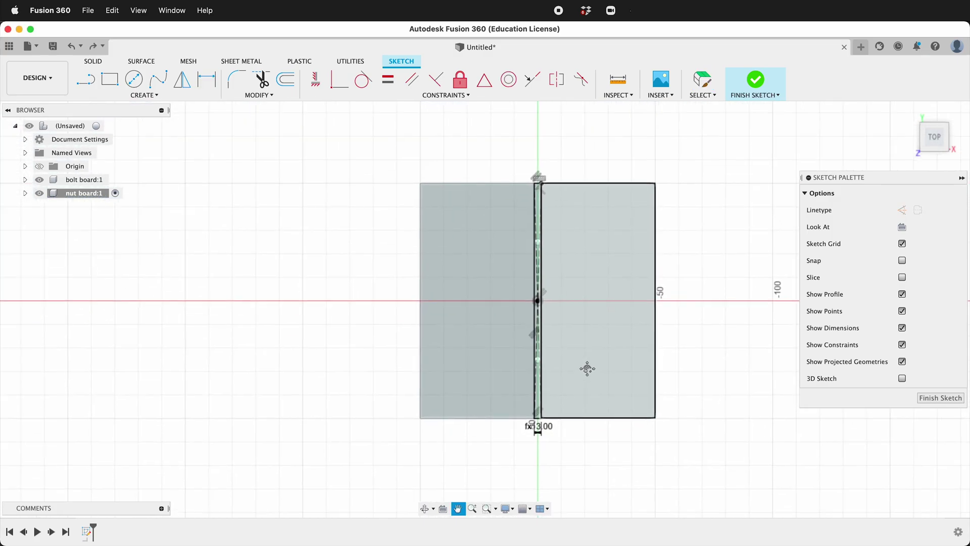
scroll(586, 371, "up", 4)
scroll(586, 371, "up", 2)
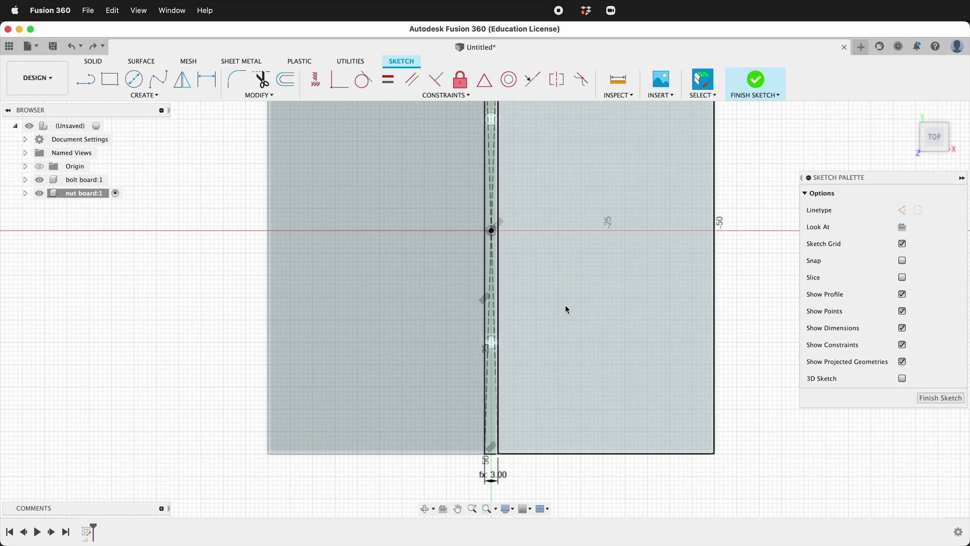
middle_click_drag(567, 309, 556, 329)
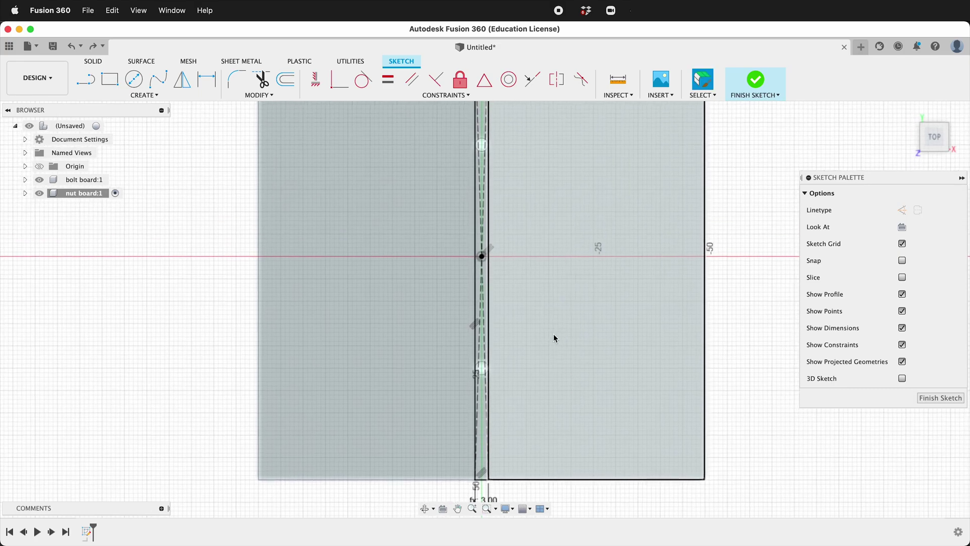
Step: Extrude all the slot strip profiles 100 mm upward into the upright nut board
key("e")
left_click(481, 296)
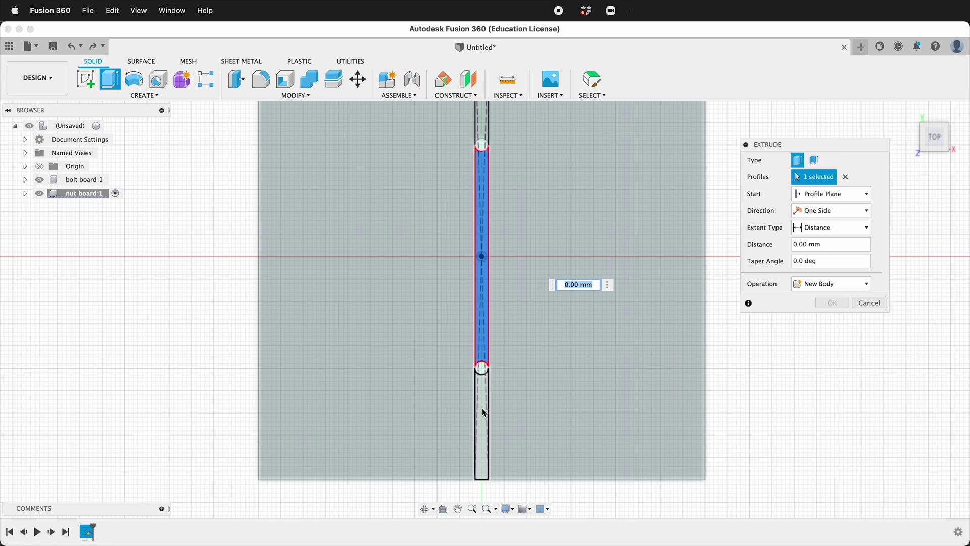
left_click(482, 415)
left_click(482, 369)
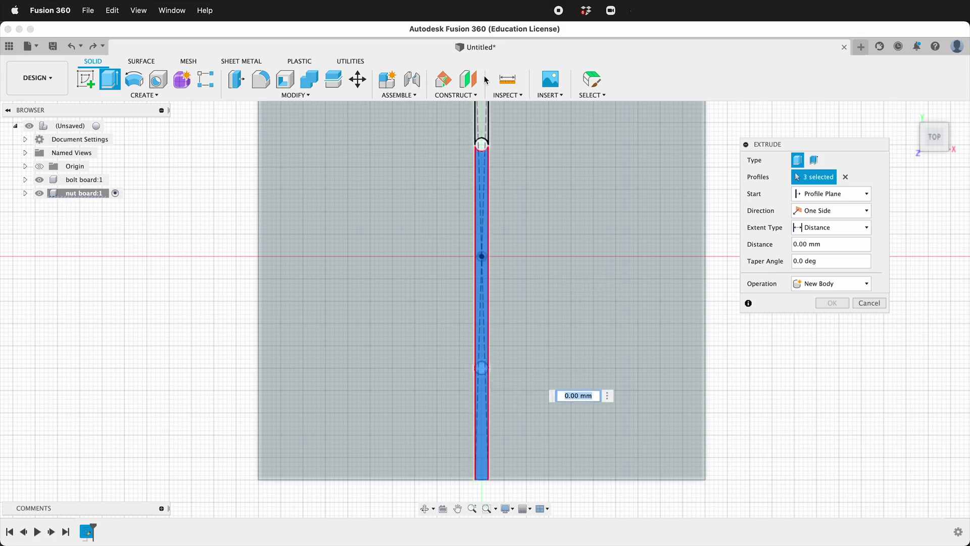
left_click(481, 147)
left_click(482, 124)
middle_click_drag(384, 324, 345, 351, "shift")
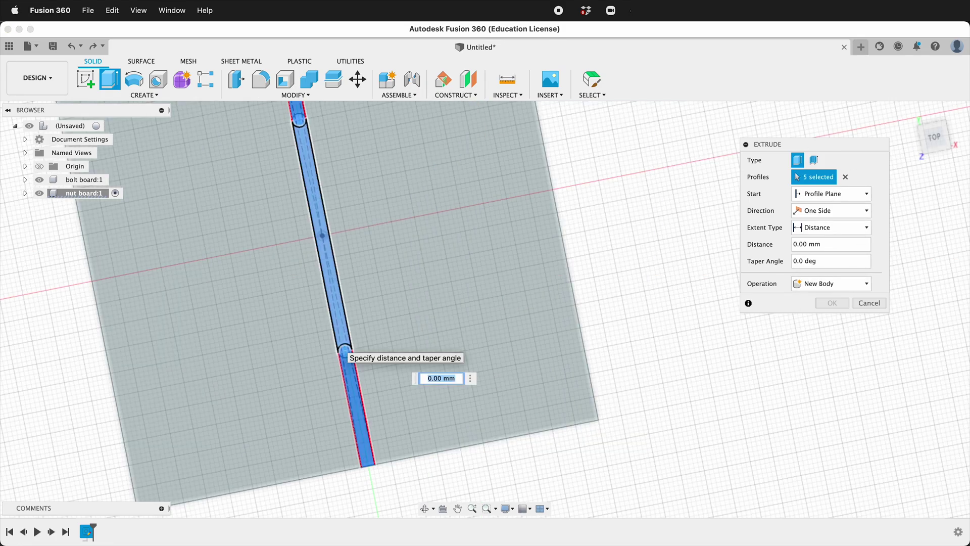
key("Return")
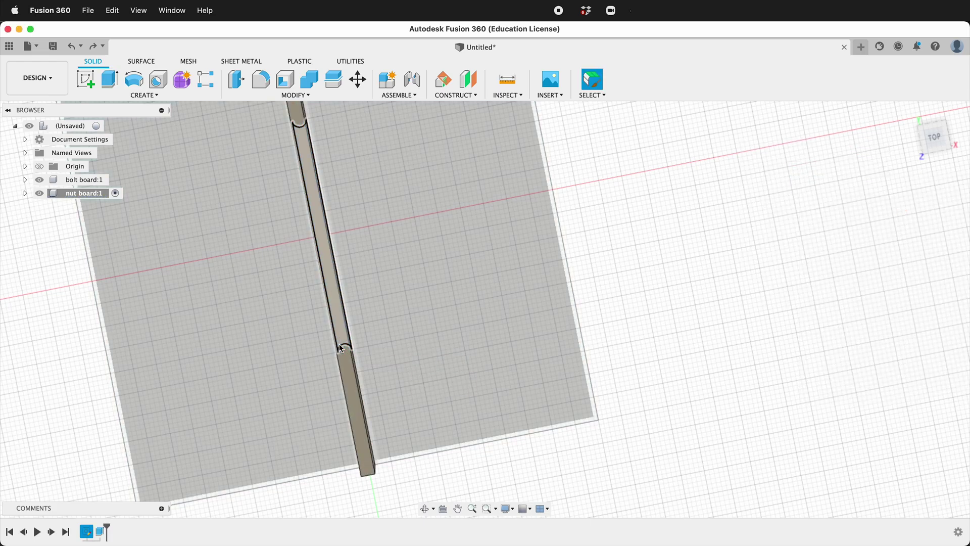
middle_click_drag(338, 343, 481, 354, "shift")
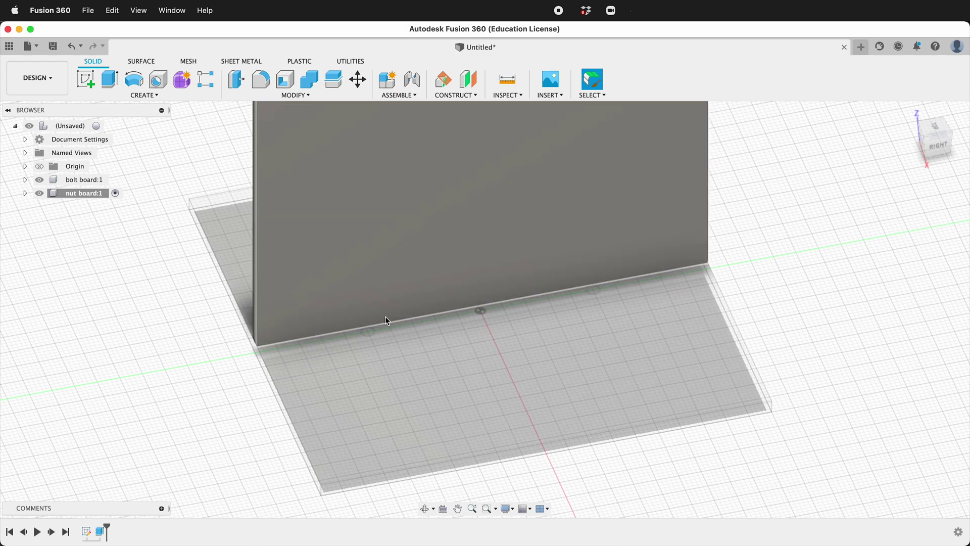
Step: Sketch on the nut board's face and project both bolt-hole edges into it
left_click(85, 79)
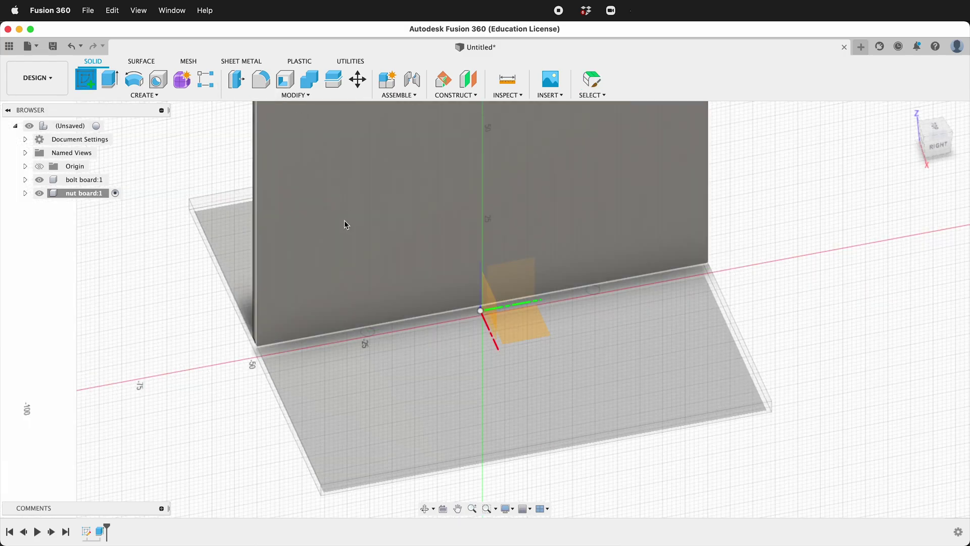
left_click(389, 205)
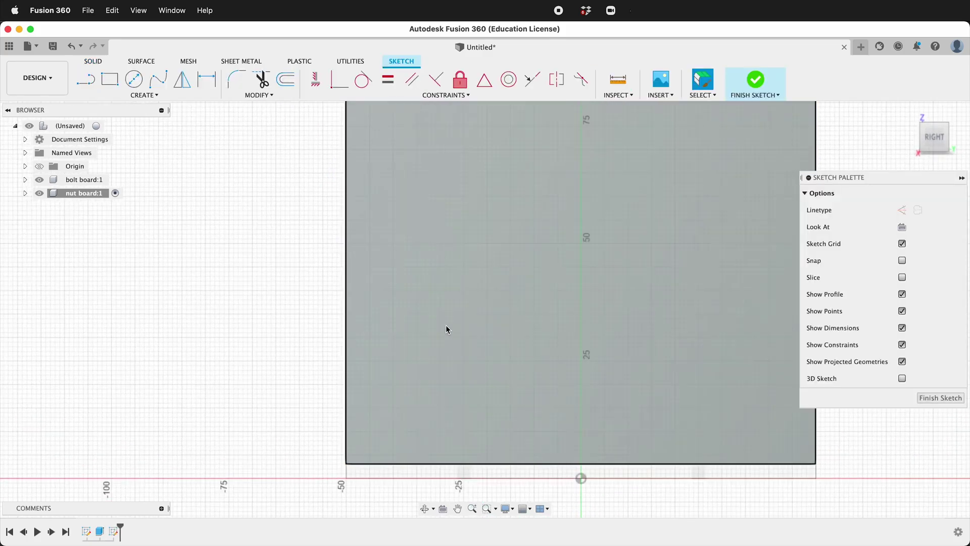
middle_click_drag(450, 308, 459, 334, "shift")
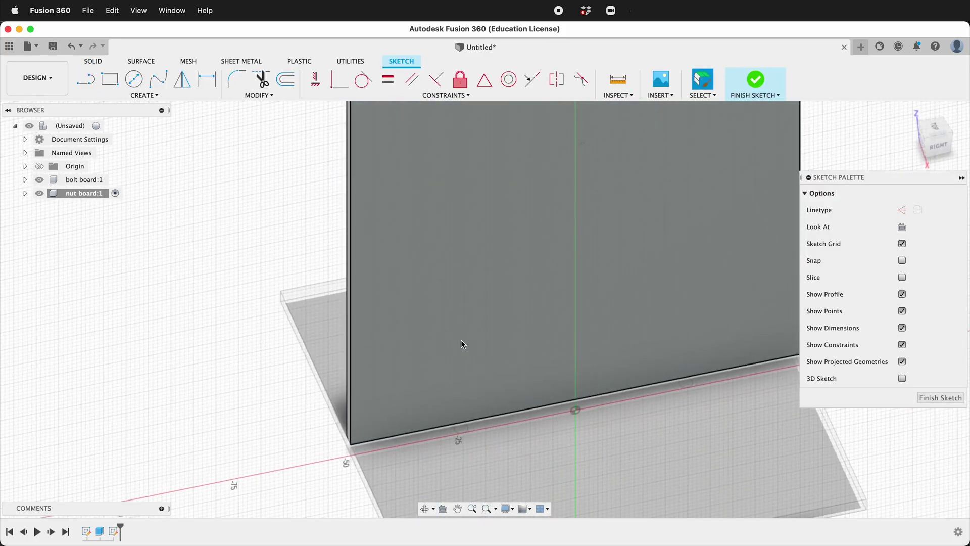
key("p")
scroll(470, 433, "up", 3)
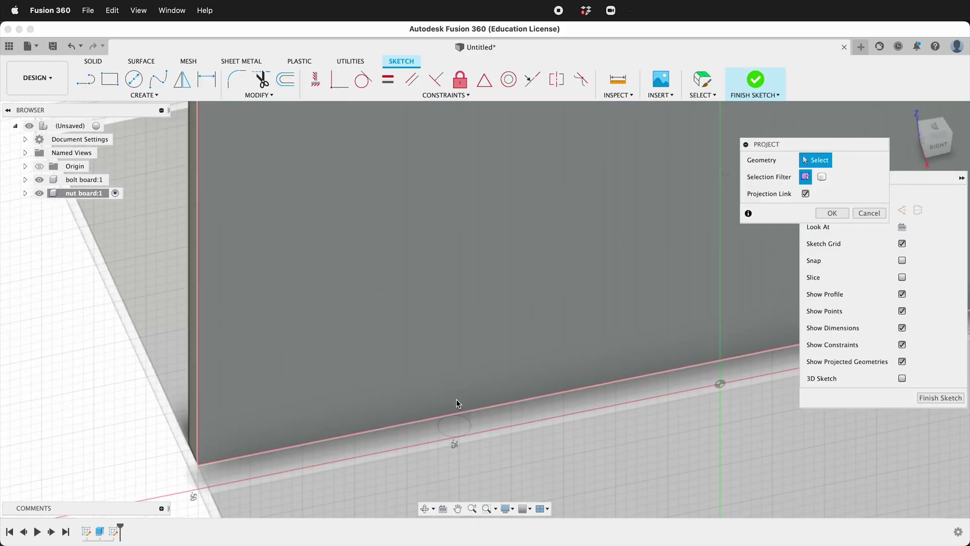
mouse_move(457, 405)
middle_mouse_down("shift")
mouse_move(459, 346)
mouse_move(416, 253)
middle_mouse_up("shift")
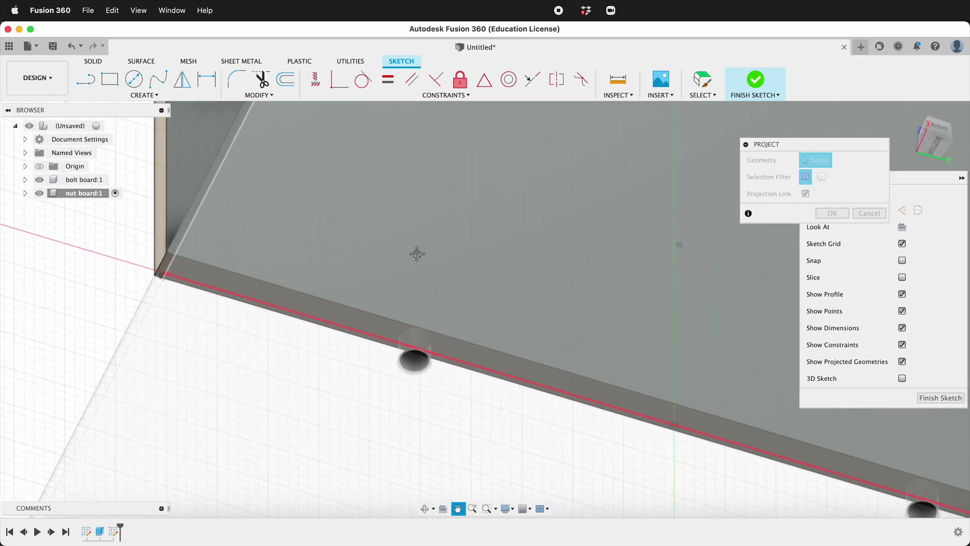
left_click(412, 339)
scroll(335, 356, "down", 3)
scroll(701, 494, "up", 3)
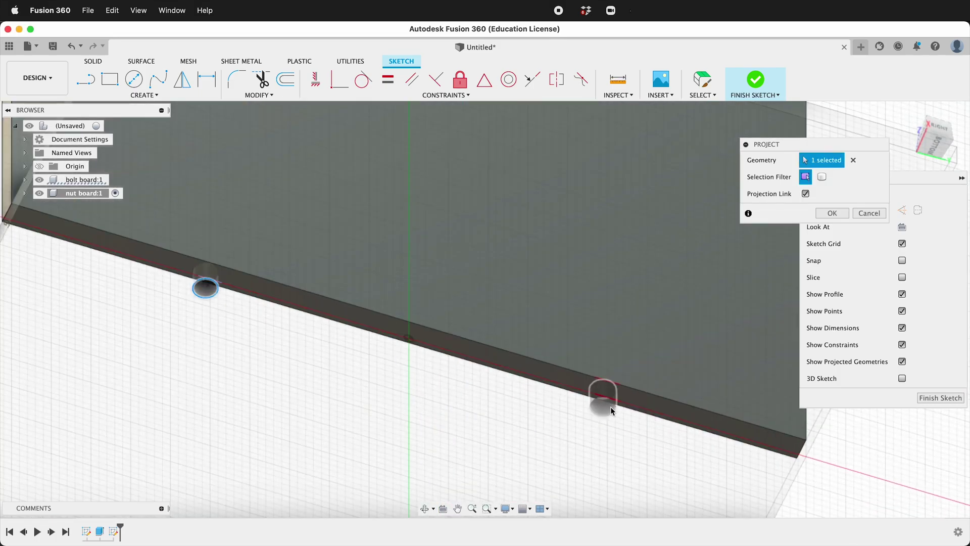
left_click(604, 402)
left_click(830, 214)
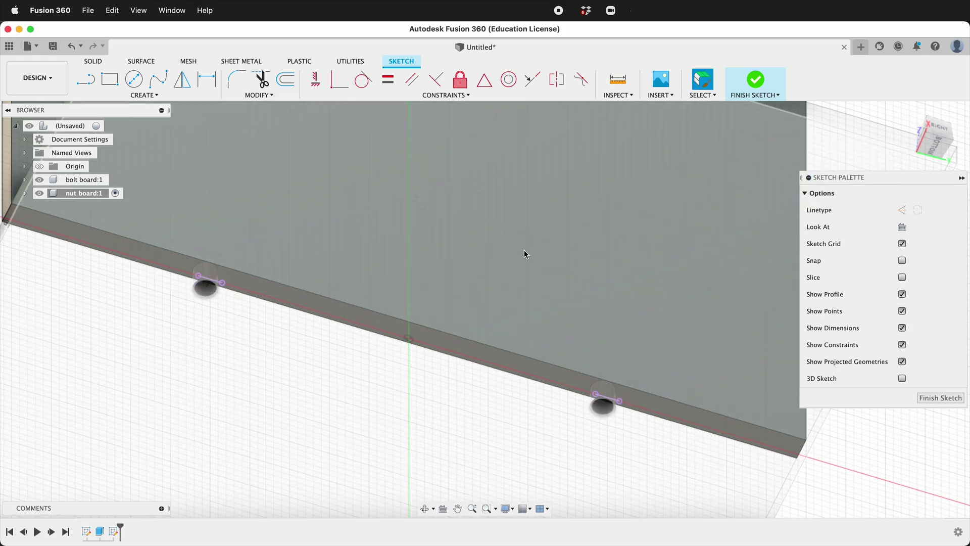
mouse_move(524, 250)
middle_mouse_down("shift")
mouse_move(527, 297)
mouse_move(505, 303)
middle_mouse_up("shift")
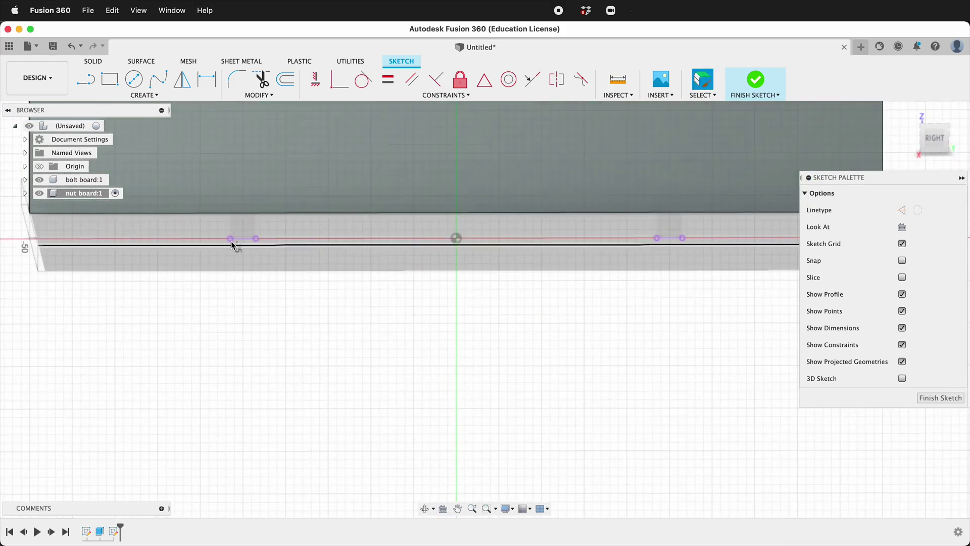
Step: View the face from the right and draw a vertical and a crossing horizontal rectangle over the left hole
left_click(935, 138)
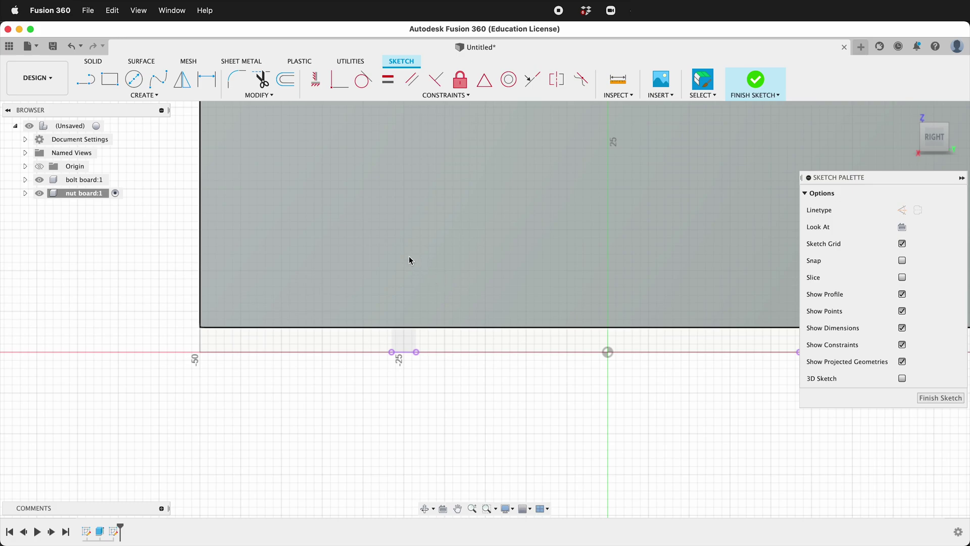
key("r")
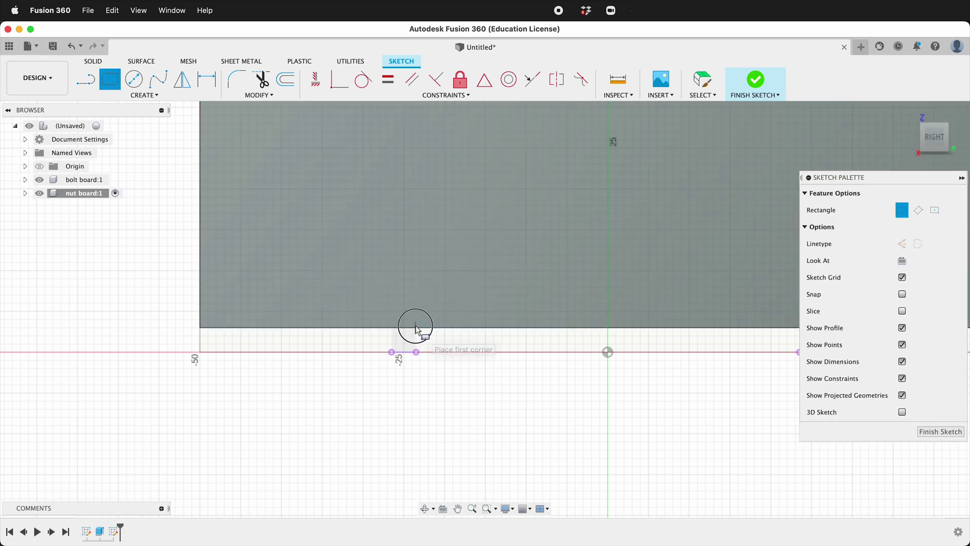
left_click(416, 351)
left_click(390, 256)
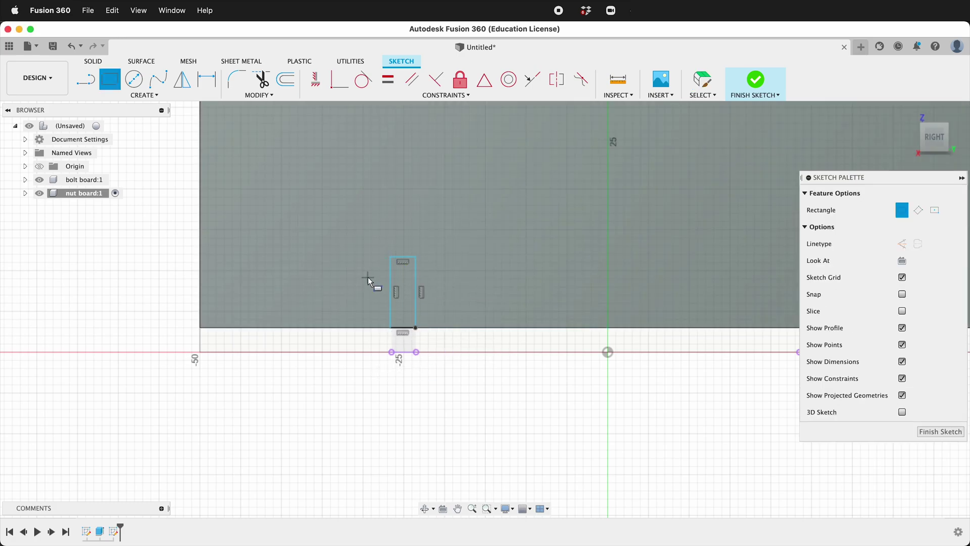
left_click(367, 277)
left_click(436, 300)
left_click(403, 256)
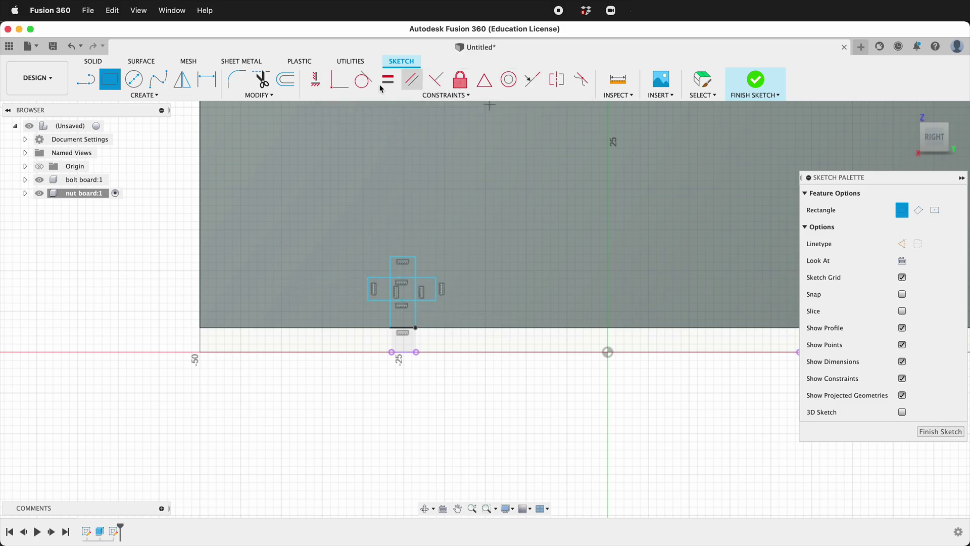
left_click(334, 86)
scroll(386, 332, "up", 2)
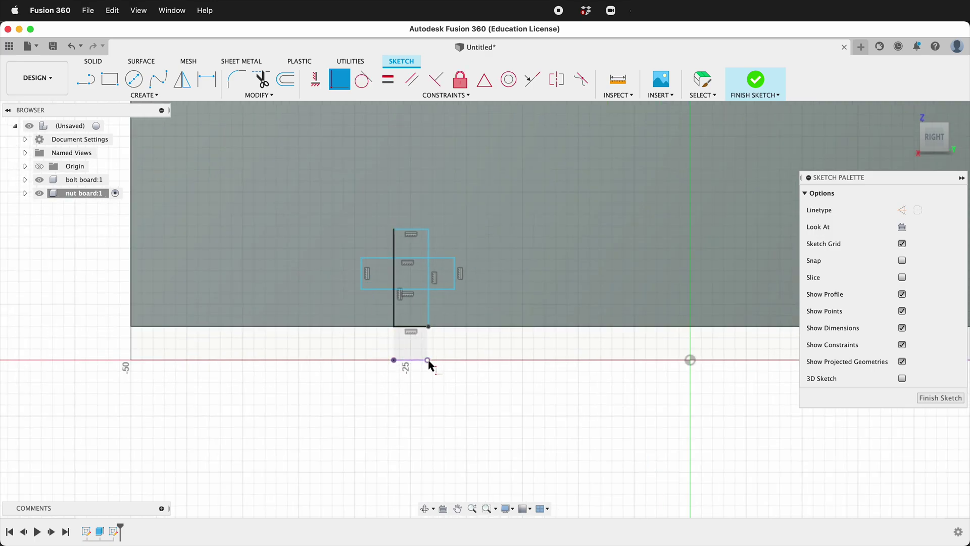
Step: Dimension the crossbar's top edge to 5.5 mm and its left edge to 2.4 mm
left_click(433, 301)
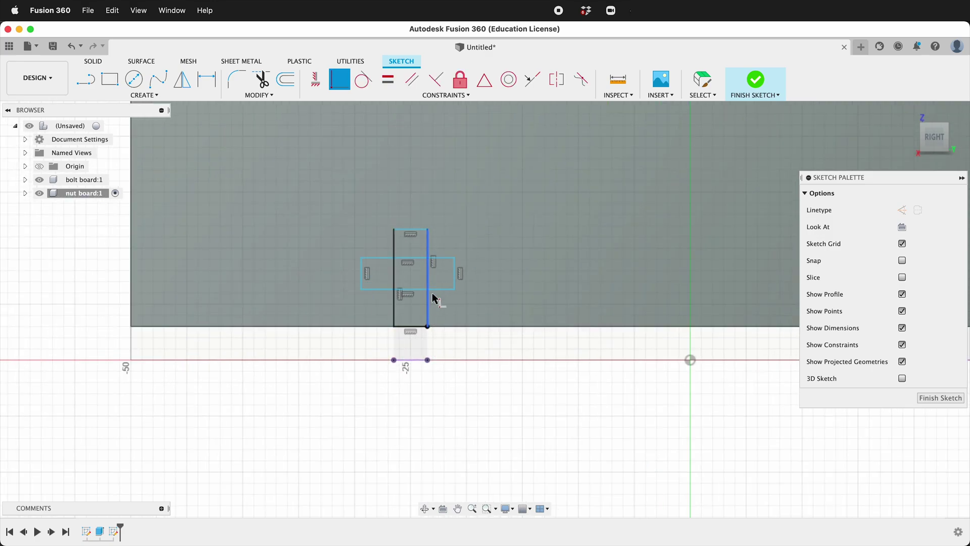
key("d")
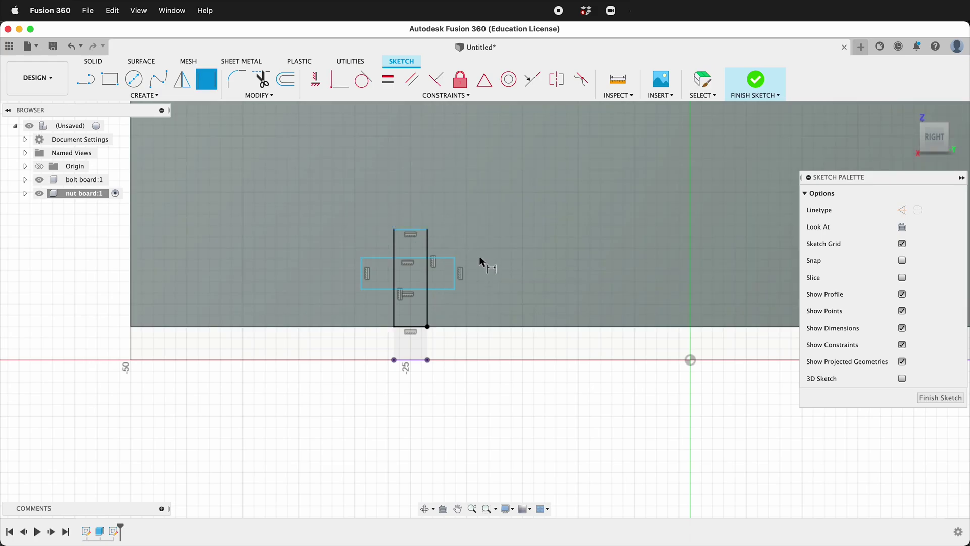
left_click(441, 258)
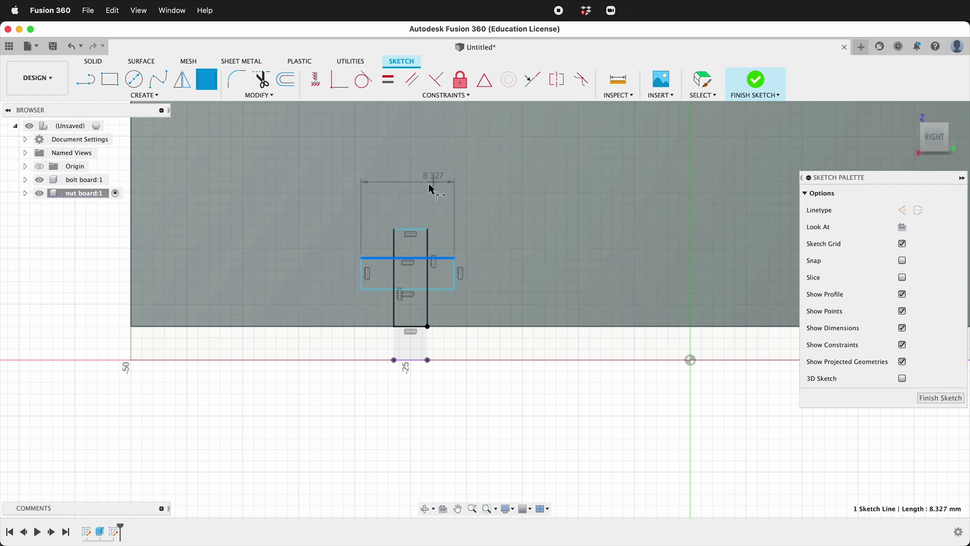
left_click(409, 194)
type("5.5")
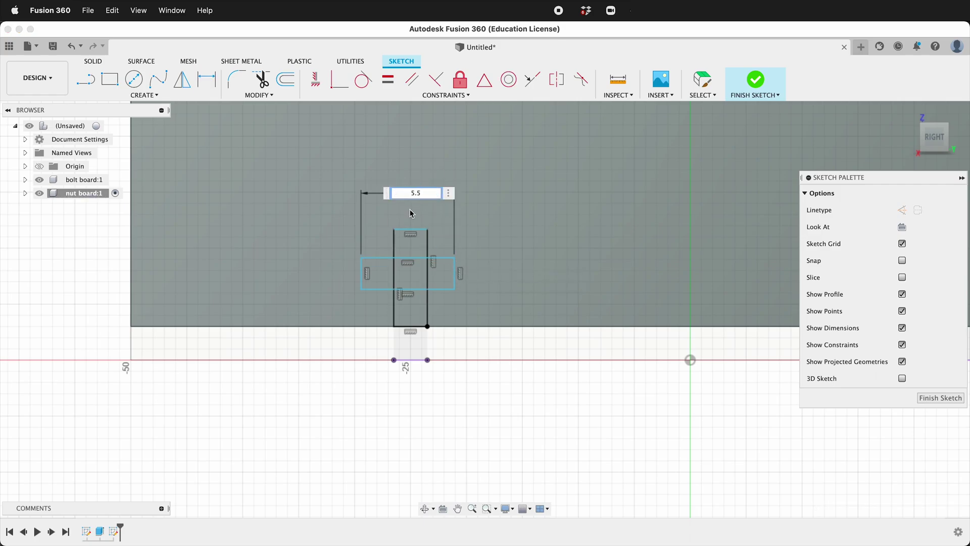
key("Return")
left_click(357, 275)
left_click(352, 286)
type("2.4")
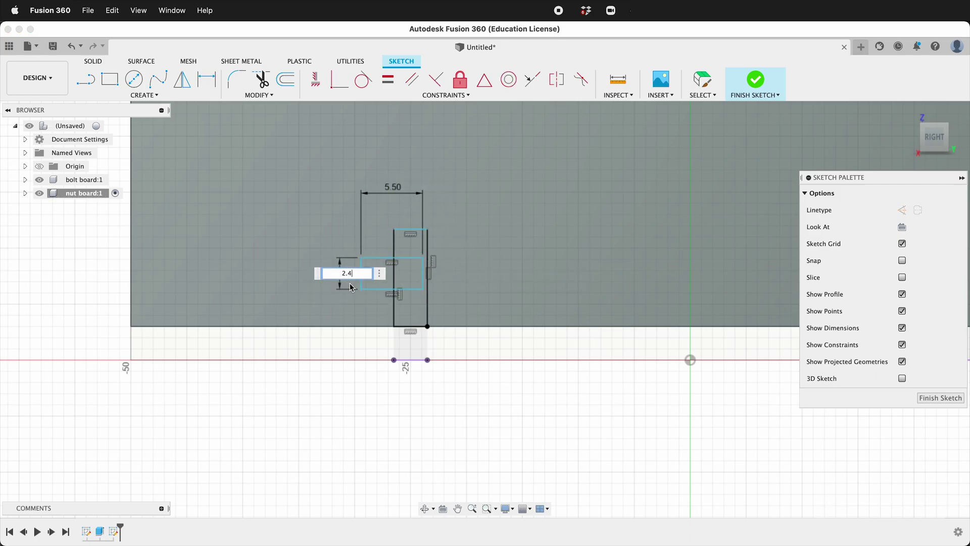
key("Return")
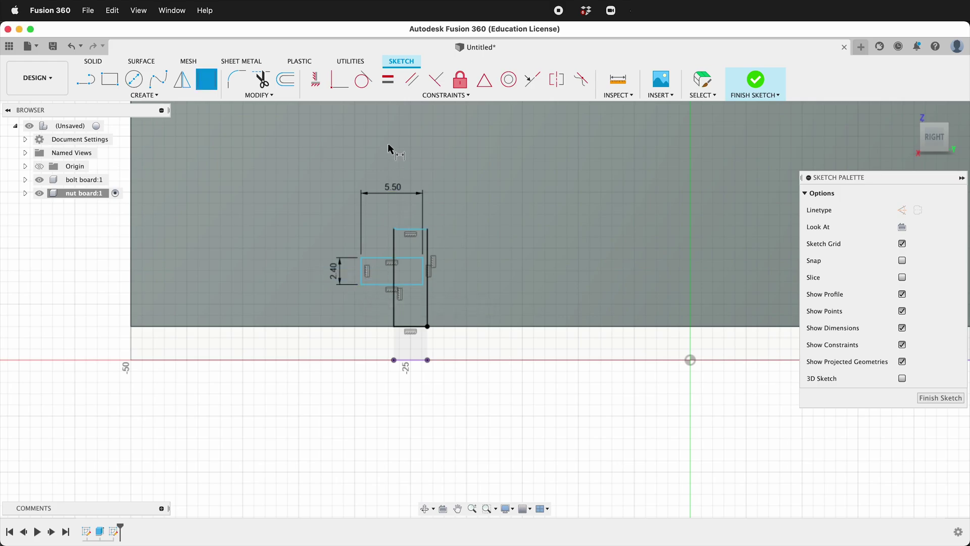
scroll(424, 288, "up", 3)
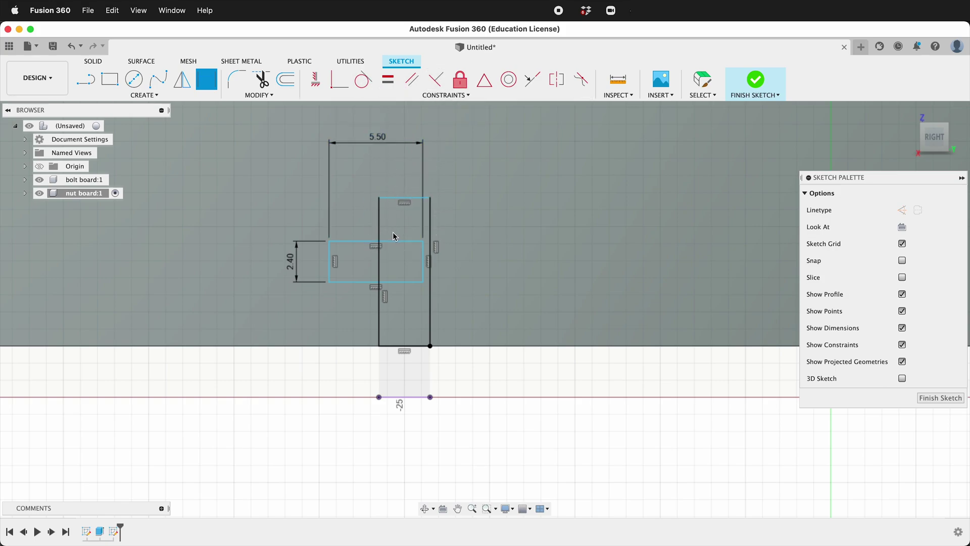
Step: Constrain the crossbar so it sits centred across the vertical slot's midline
left_click(363, 85)
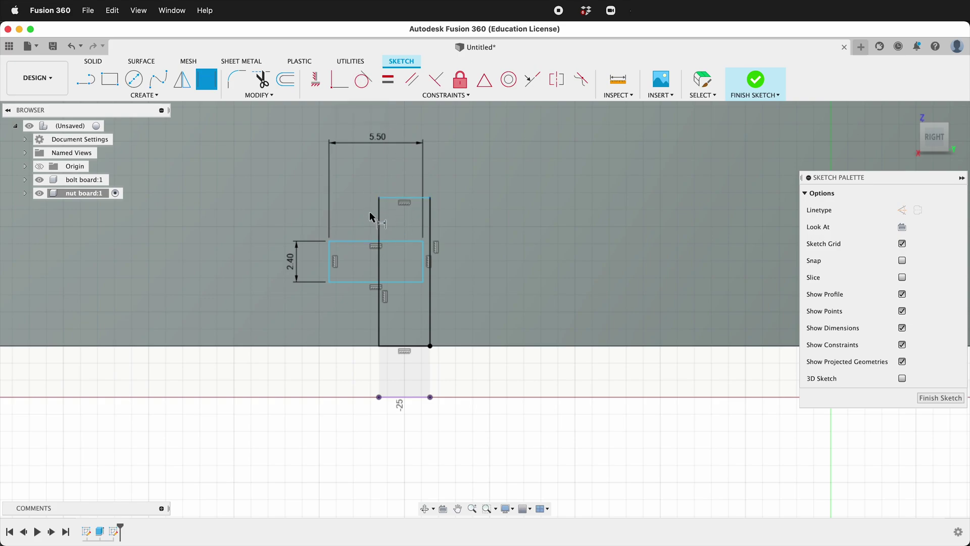
left_click(369, 242)
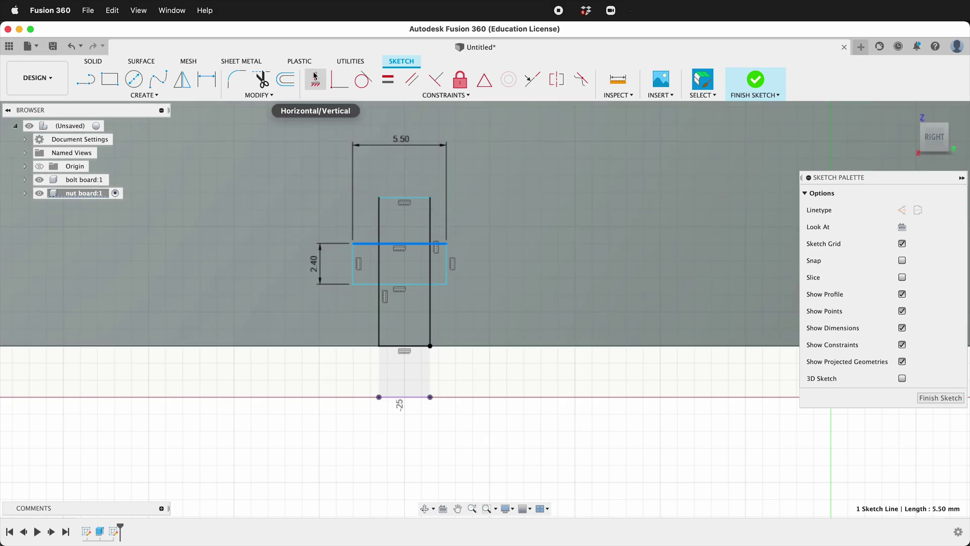
left_click(314, 77)
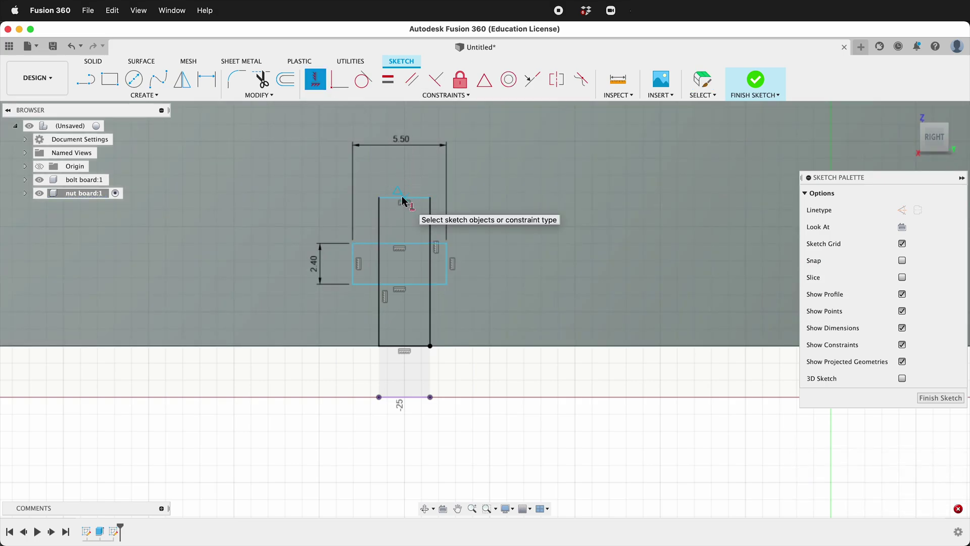
left_click(404, 244)
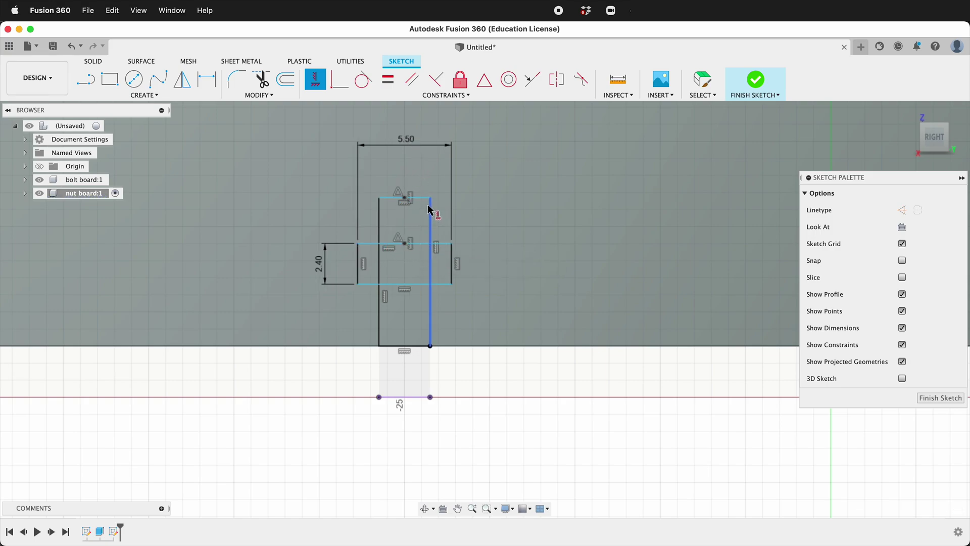
Step: Start a sketch dimension between the crossbar line and the board's bottom edge
key("d")
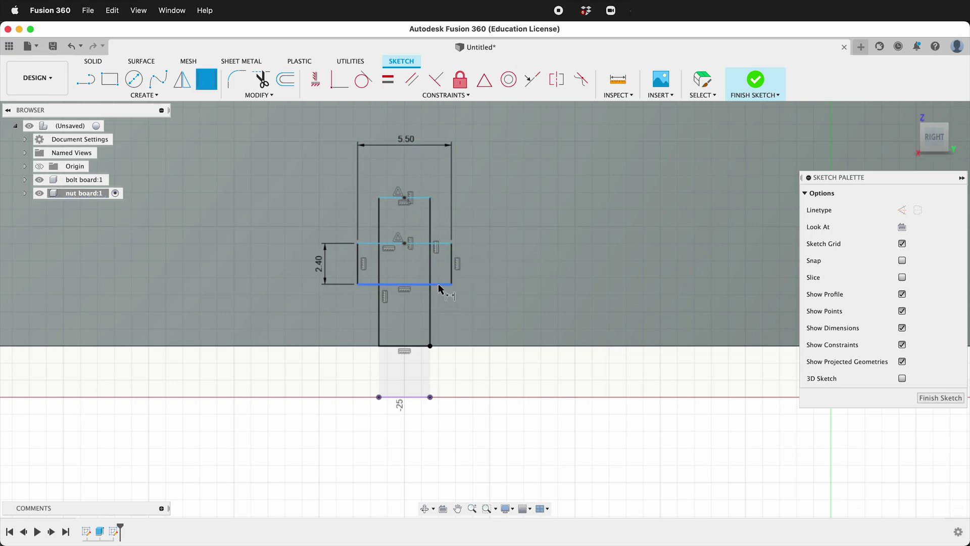
left_click(439, 285)
left_click(450, 346)
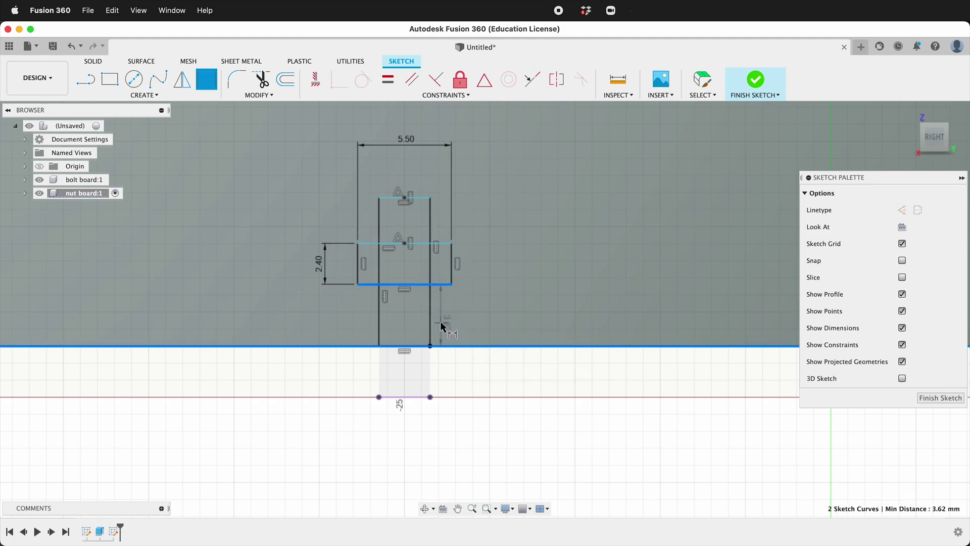
Step: Set the crossbar's distance from the board edge to a parametric 3.00
left_click(441, 309)
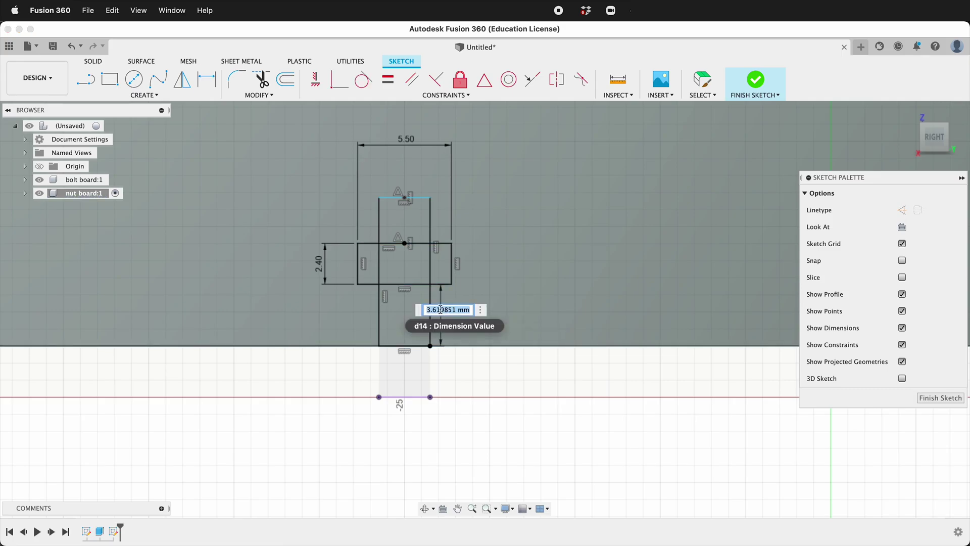
type("nv")
key("Return")
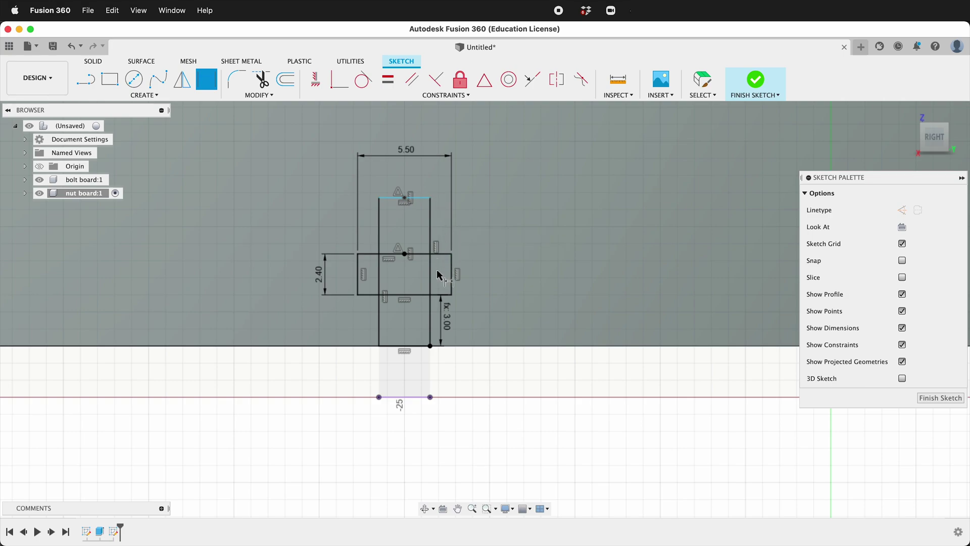
Step: Dimension the full slot height and drive it with the expression 11-ply (8.00)
left_click(430, 347)
left_click(505, 237)
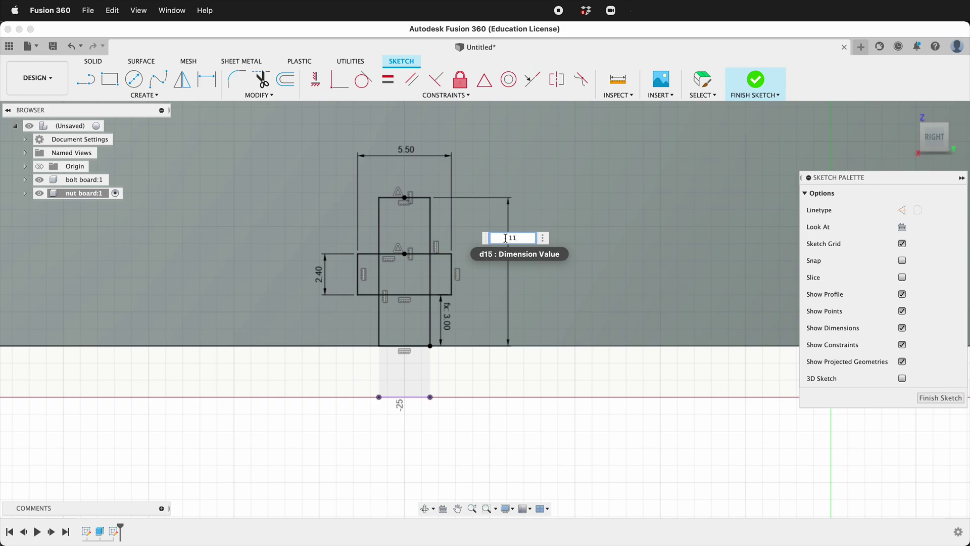
type("11-ply")
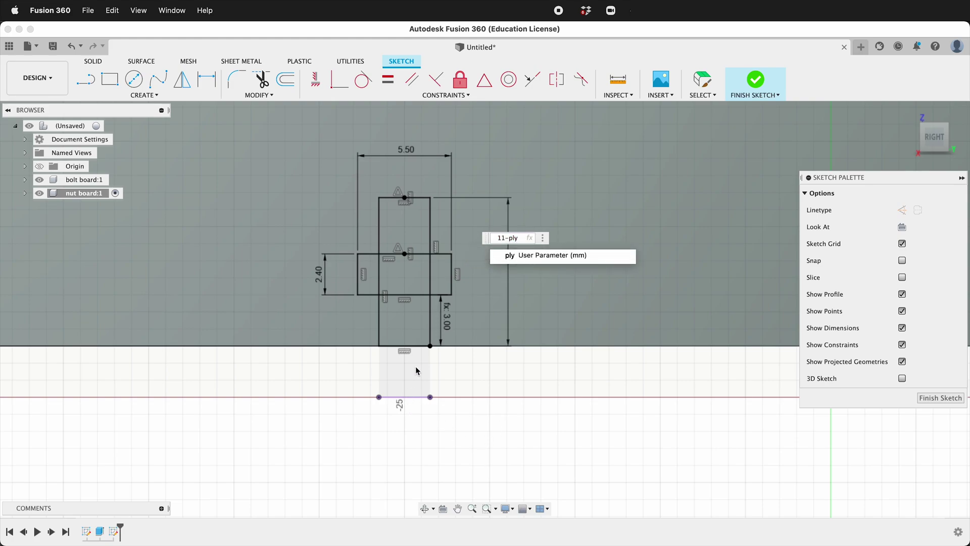
key("Return")
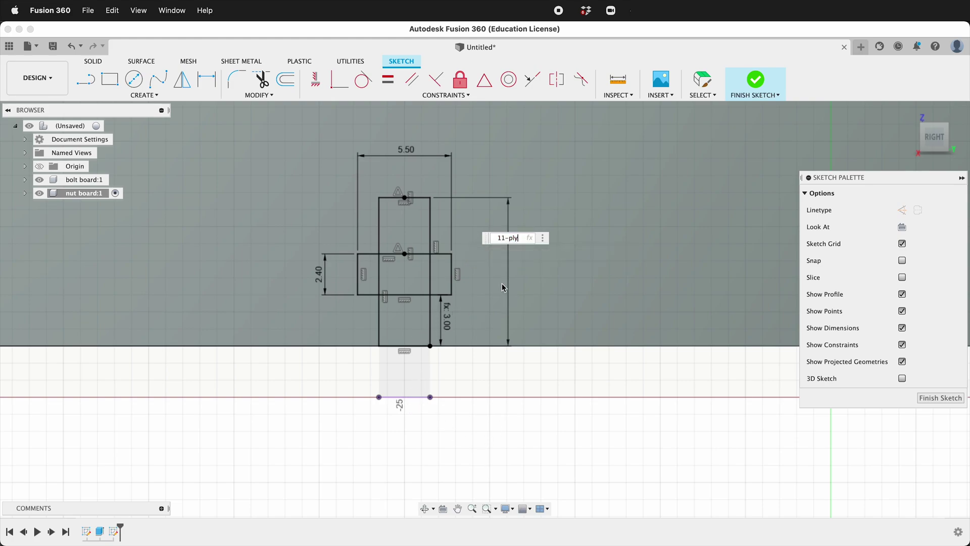
key("Return")
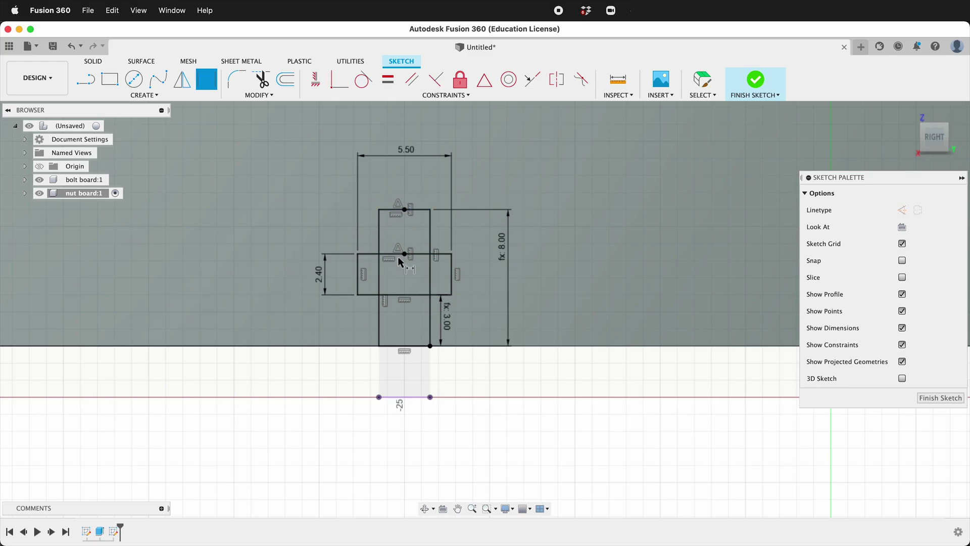
scroll(427, 217, "down", 3)
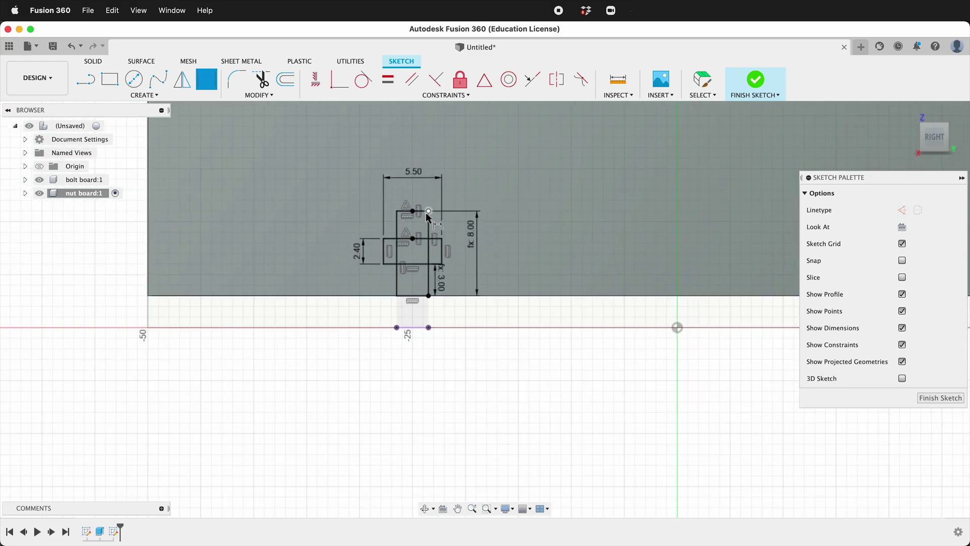
scroll(414, 276, "up", 3)
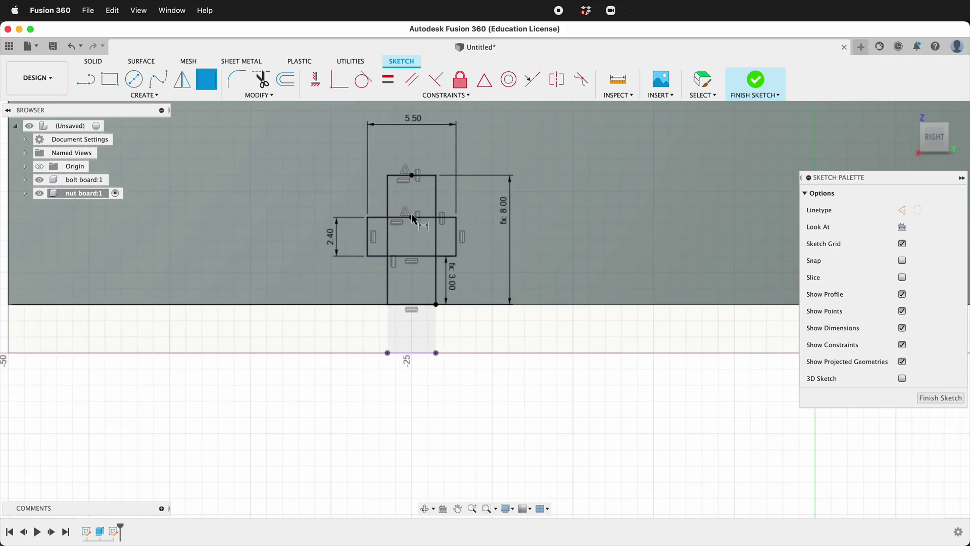
Step: Draw a closed cross-shaped line outline rising from the bottom edge above the second bolt hole
scroll(344, 250, "down", 5)
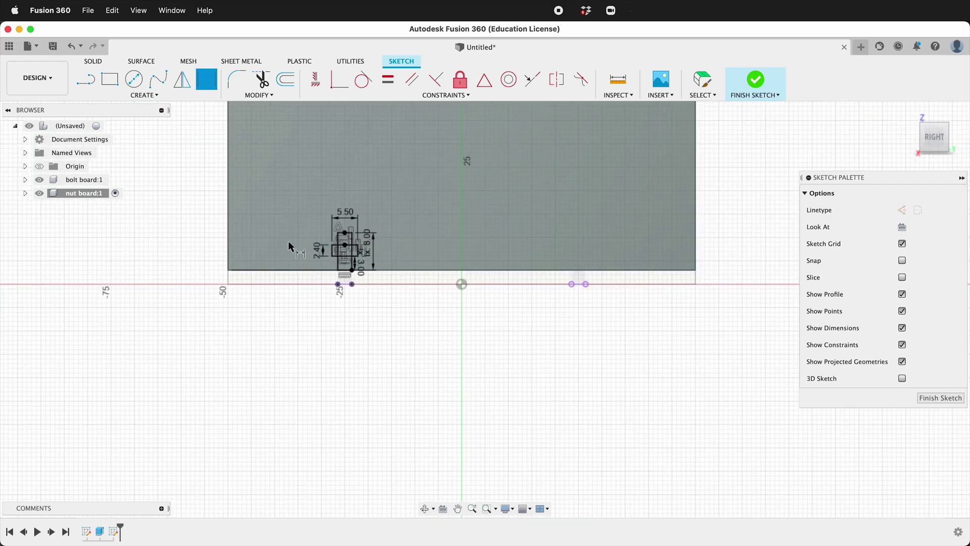
scroll(526, 245, "up", 5)
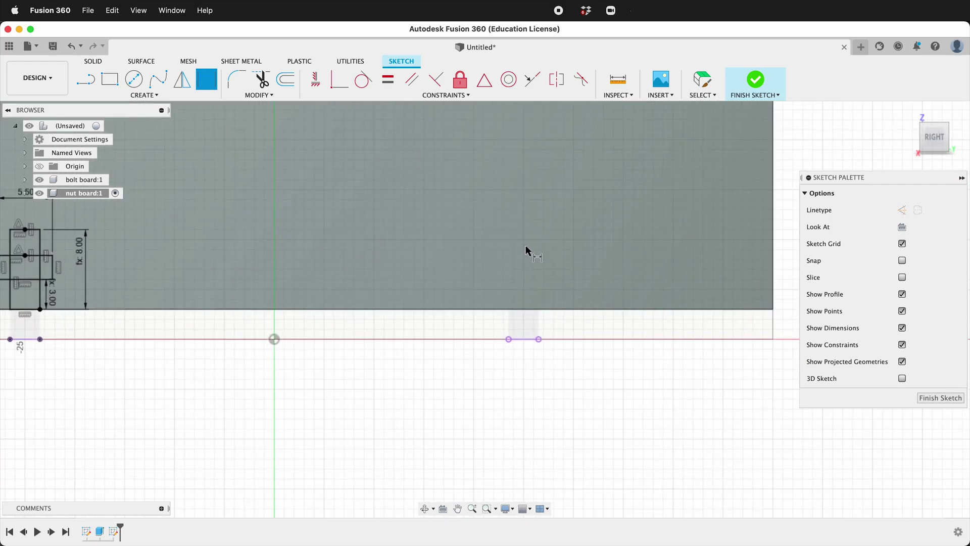
key("l")
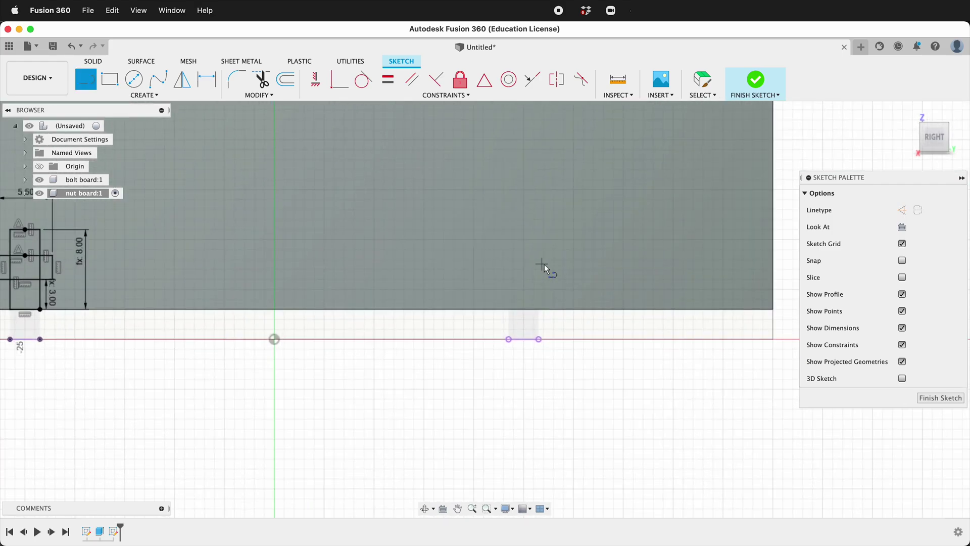
left_click(509, 310)
left_click(508, 279)
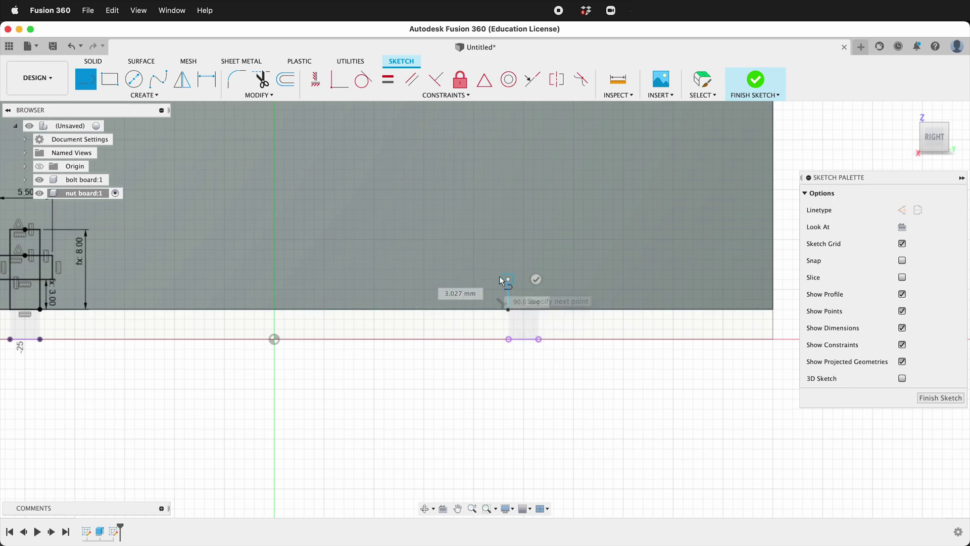
left_click(484, 279)
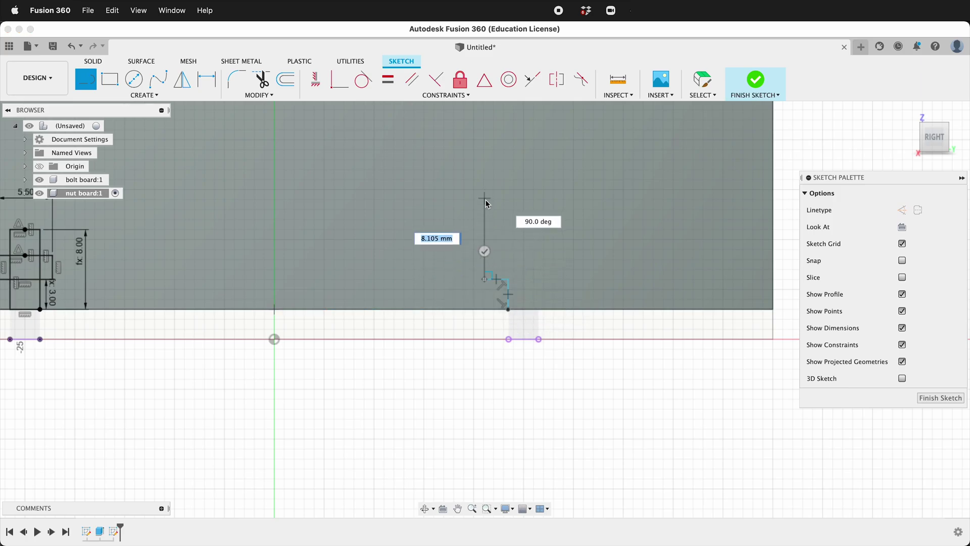
left_click(485, 235)
left_click(508, 235)
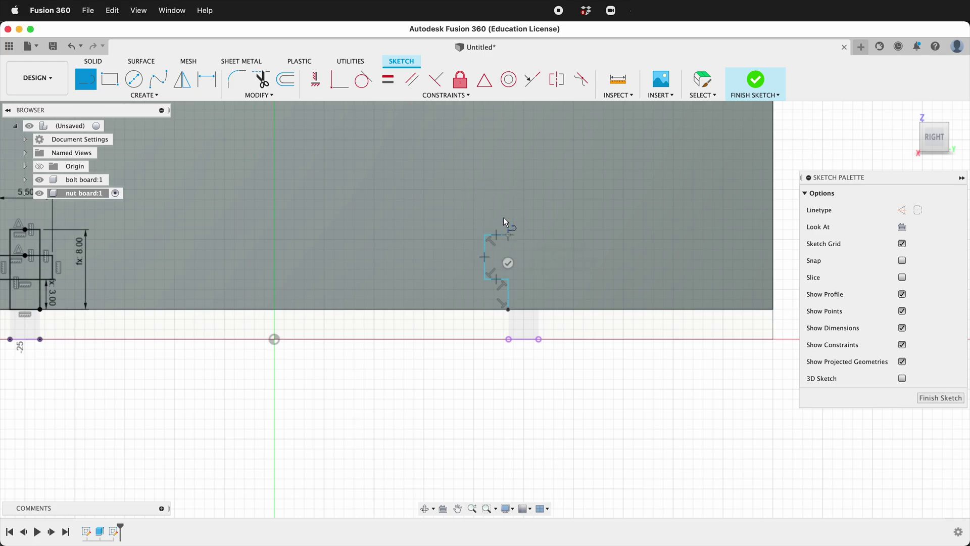
left_click(509, 205)
left_click(527, 204)
left_click(528, 243)
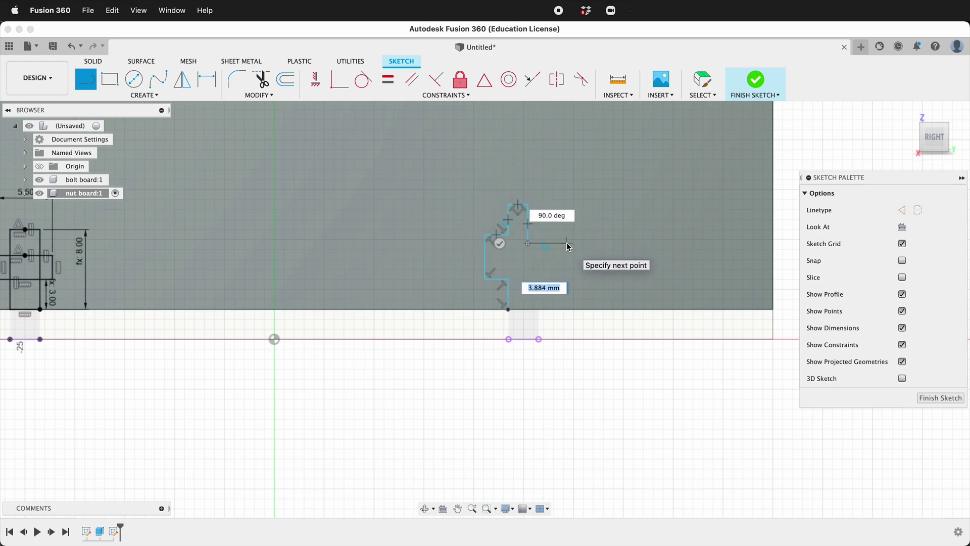
left_click(567, 243)
left_click(567, 284)
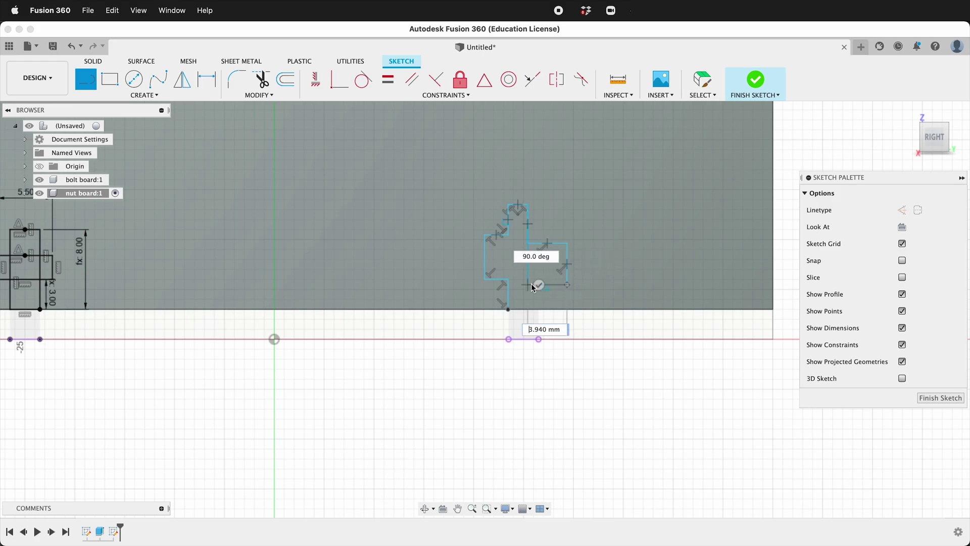
left_click(528, 284)
left_click(528, 309)
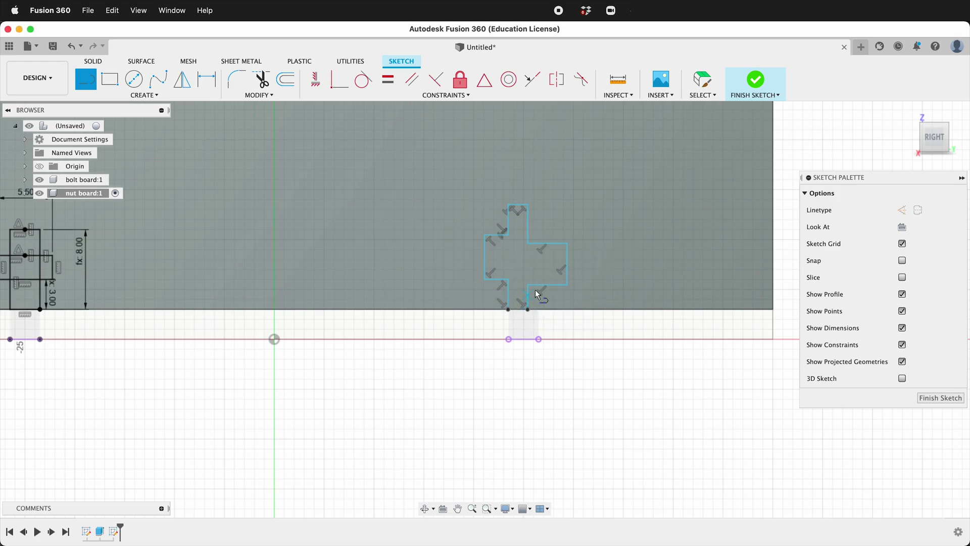
Step: Make the left and right arm edges and the upper and lower stem sides collinear
scroll(511, 278, "up", 3)
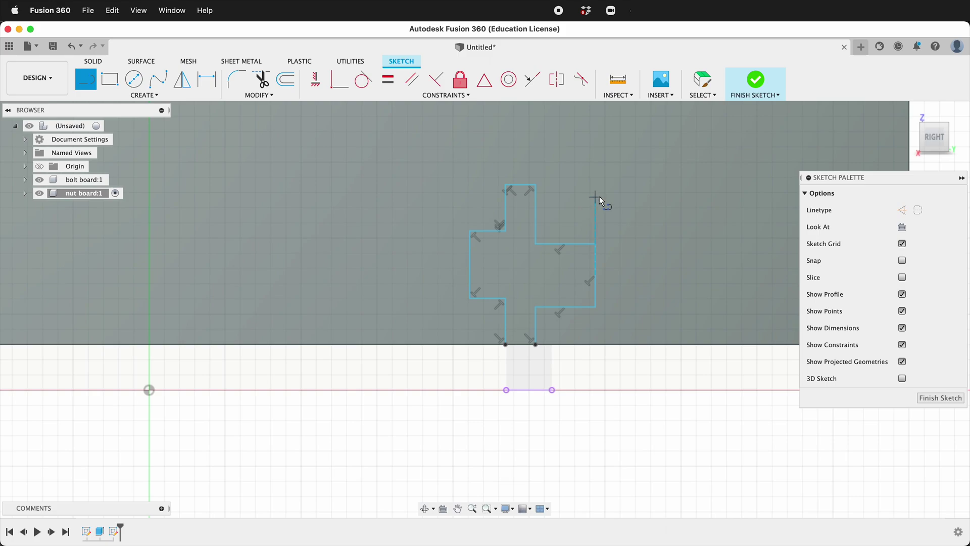
left_click(532, 79)
left_click(486, 231)
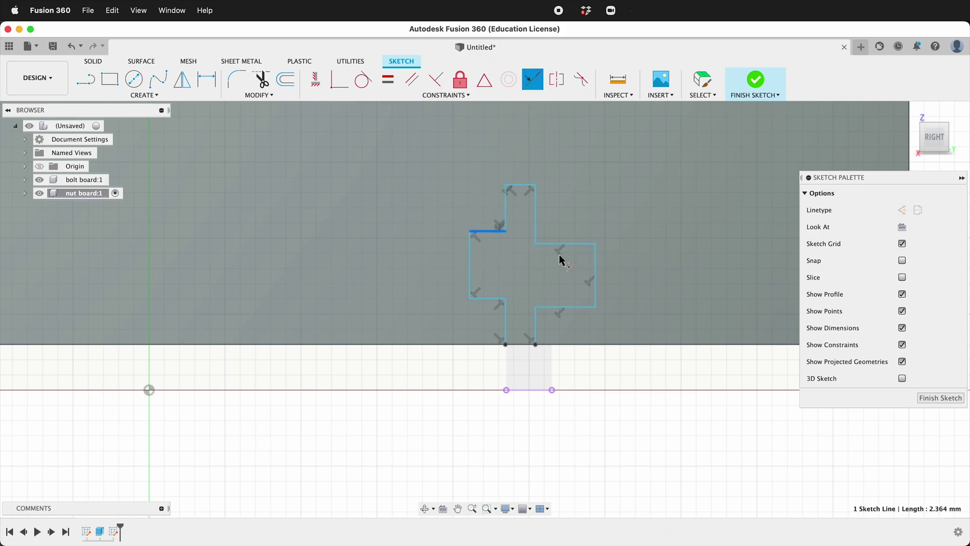
left_click(561, 244)
left_click(493, 298)
left_click(556, 306)
left_click(506, 321)
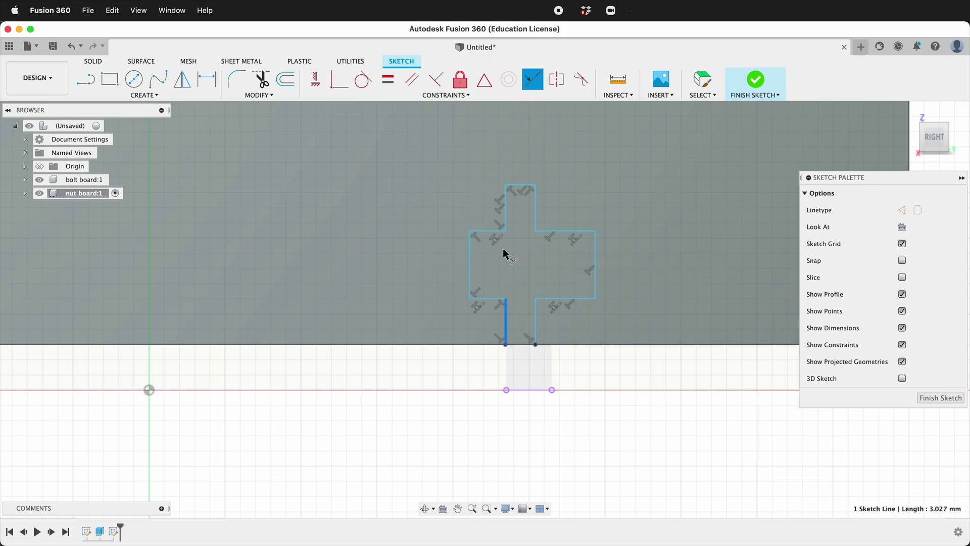
left_click(505, 212)
left_click(536, 212)
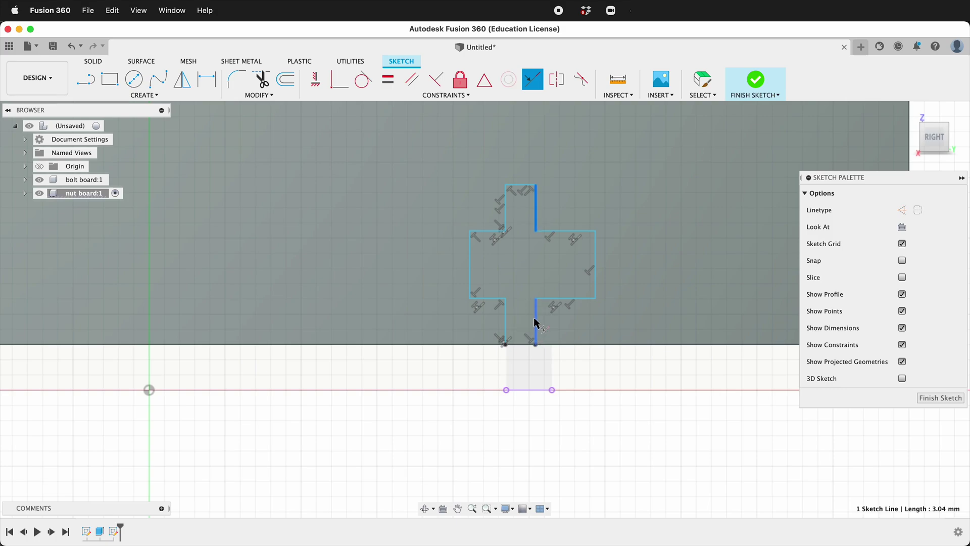
left_click(536, 322)
Step: Make the stem's lower endpoints coincident with the projected bolt-hole edges
left_click(339, 80)
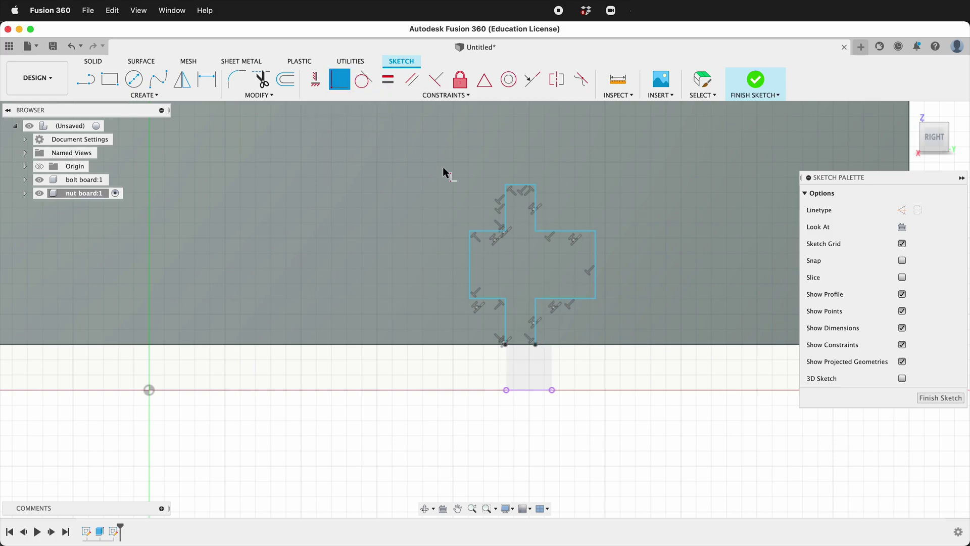
left_click(506, 389)
left_click(506, 331)
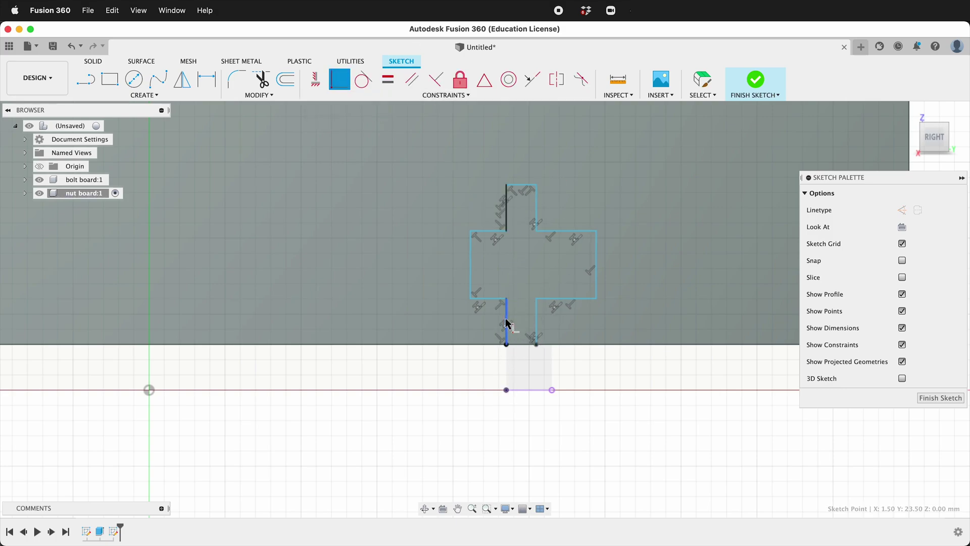
left_click(552, 391)
left_click(536, 324)
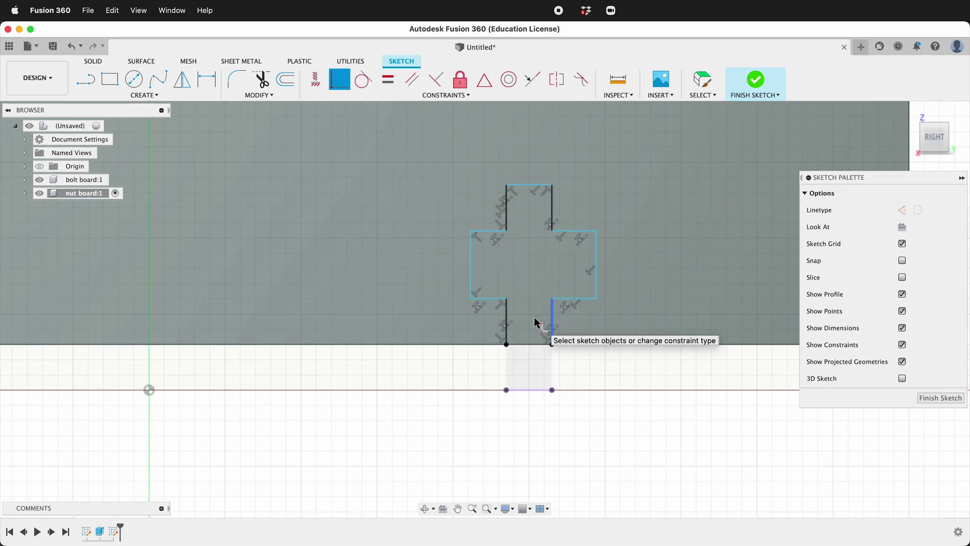
Step: Dimension the crossbar to 2.4 mm high and 5.5 mm wide
key("d")
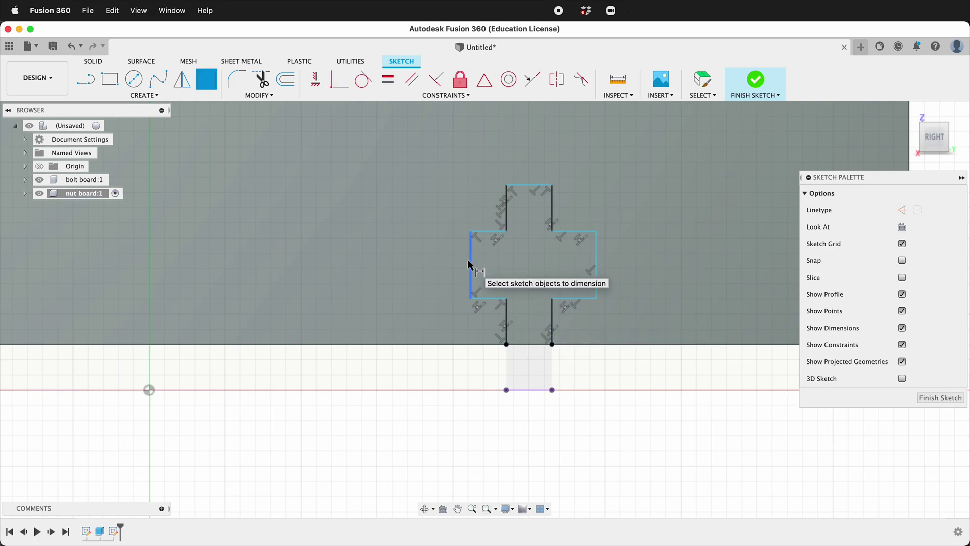
left_click(471, 265)
left_click(426, 258)
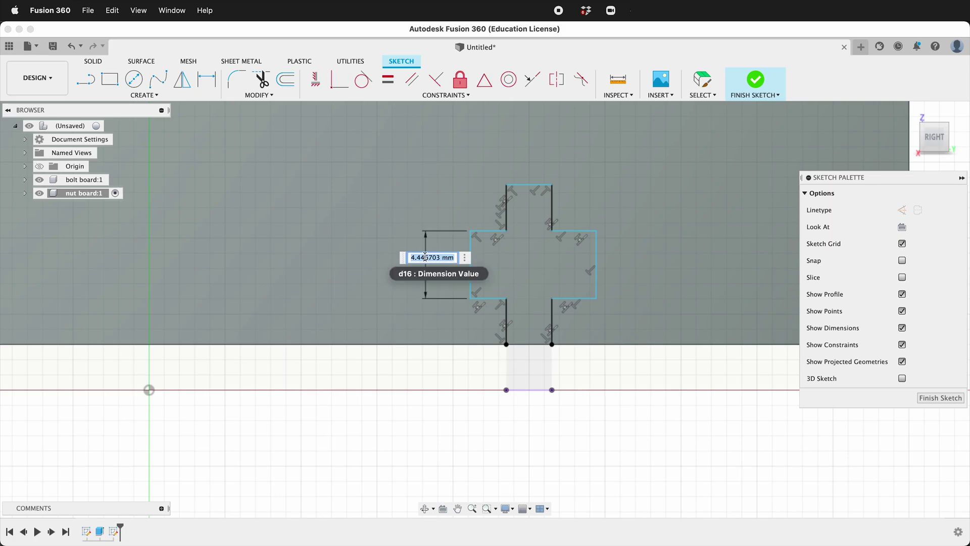
type("2.4")
key("Return")
scroll(545, 174, "up", 3)
left_click(428, 344)
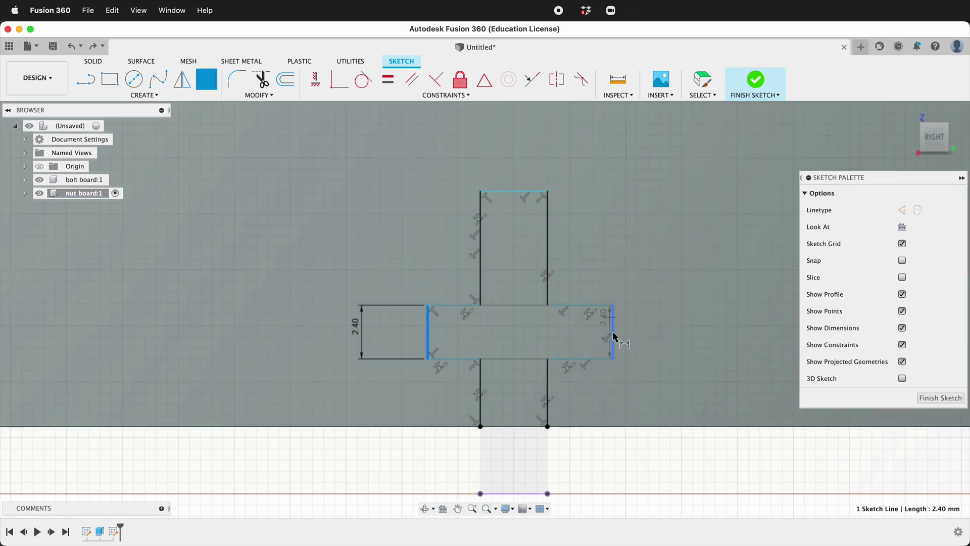
left_click(613, 326)
left_click(521, 152)
type("5")
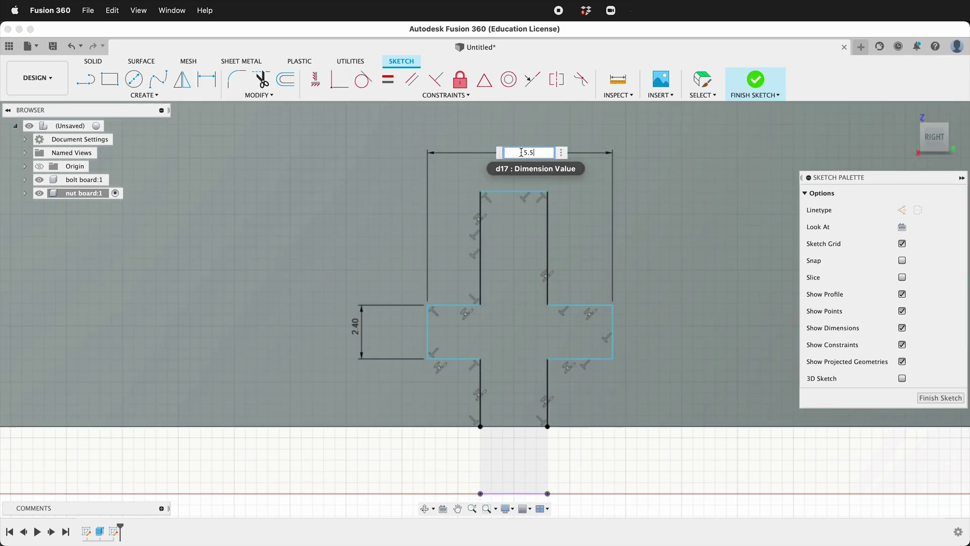
type(".5")
key("Return")
scroll(454, 314, "up", 1)
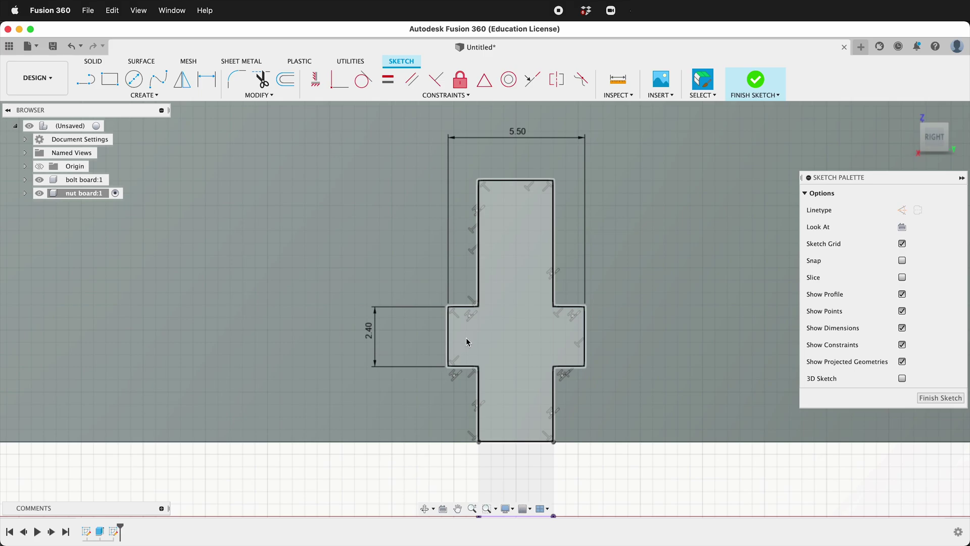
Step: Centre the stem with an offset dimension of (width-3)/2, giving 1.25
key("d")
left_click(448, 307)
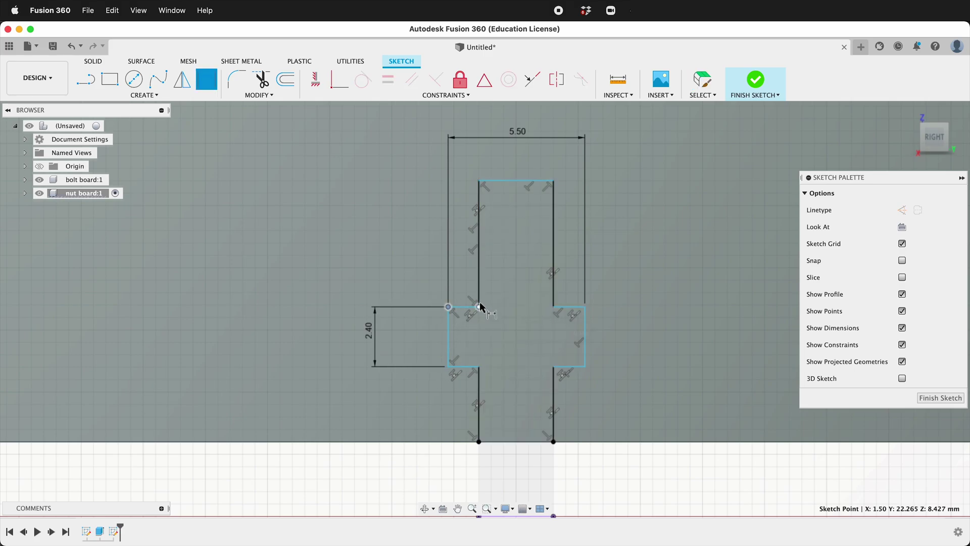
left_click(480, 316)
left_click(449, 281)
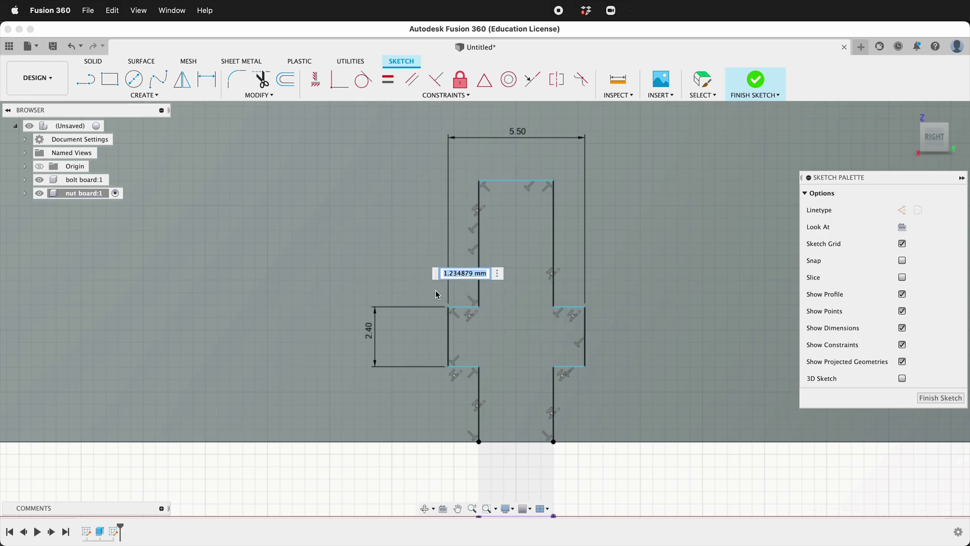
type("(")
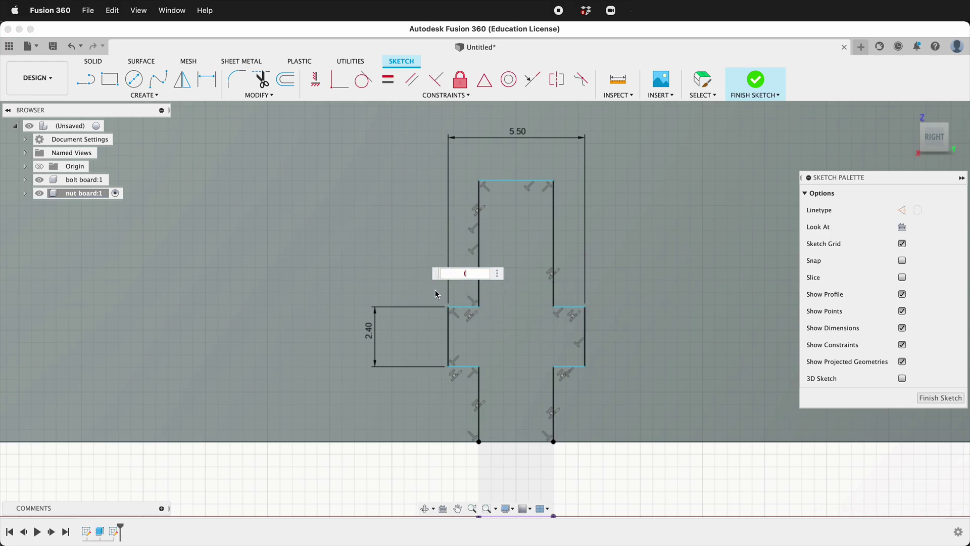
left_click(519, 137)
type("-")
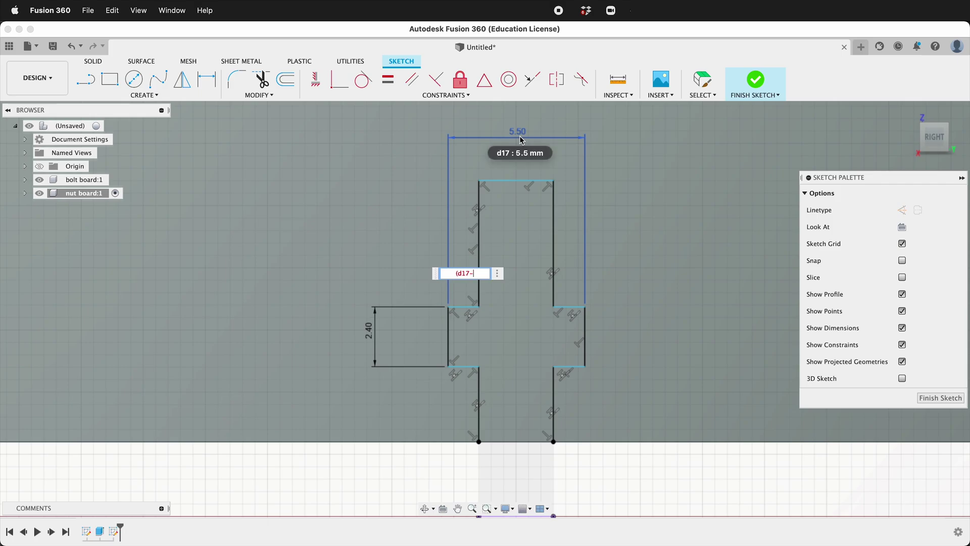
type("3)/2")
key("Return")
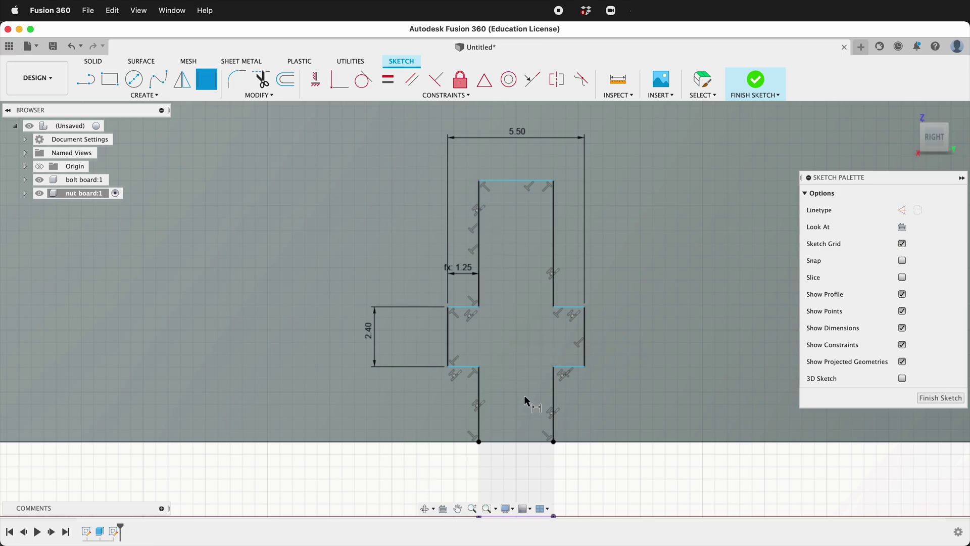
Step: Set the stem depth from the slot bottom to the ply parameter (3.00)
left_click(570, 367)
left_click(589, 442)
left_click(605, 413)
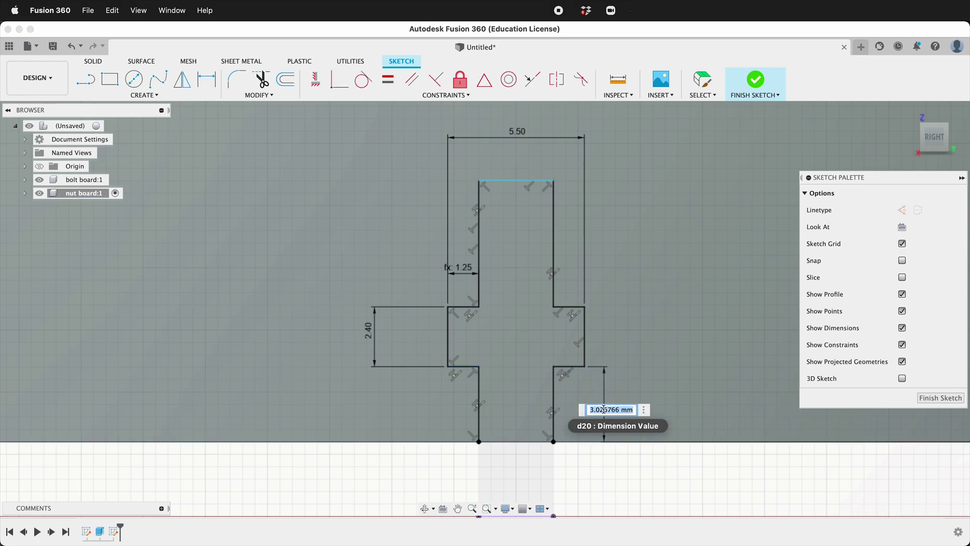
type("ply")
key("Return")
key("Return")
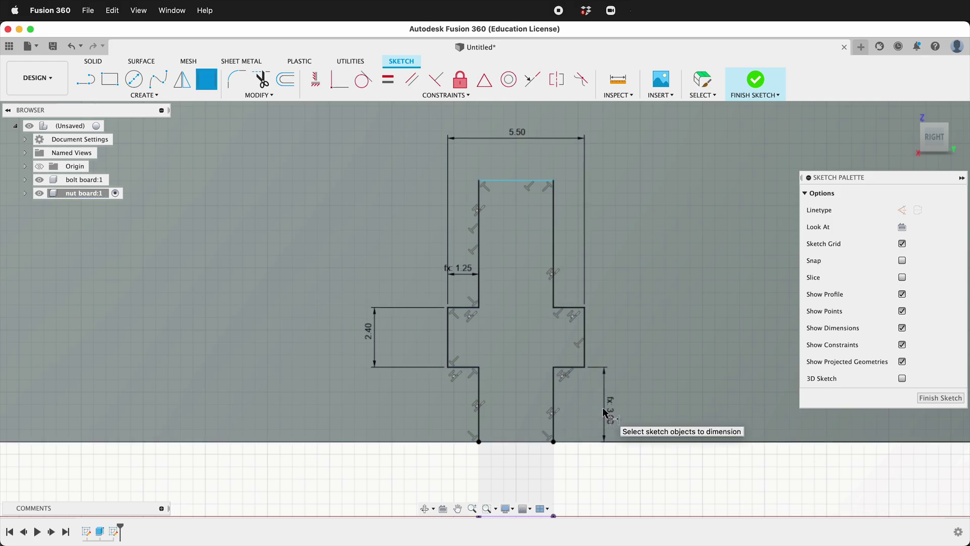
Step: Set the overall slot height to 8 mm
left_click(553, 441)
left_click(524, 182)
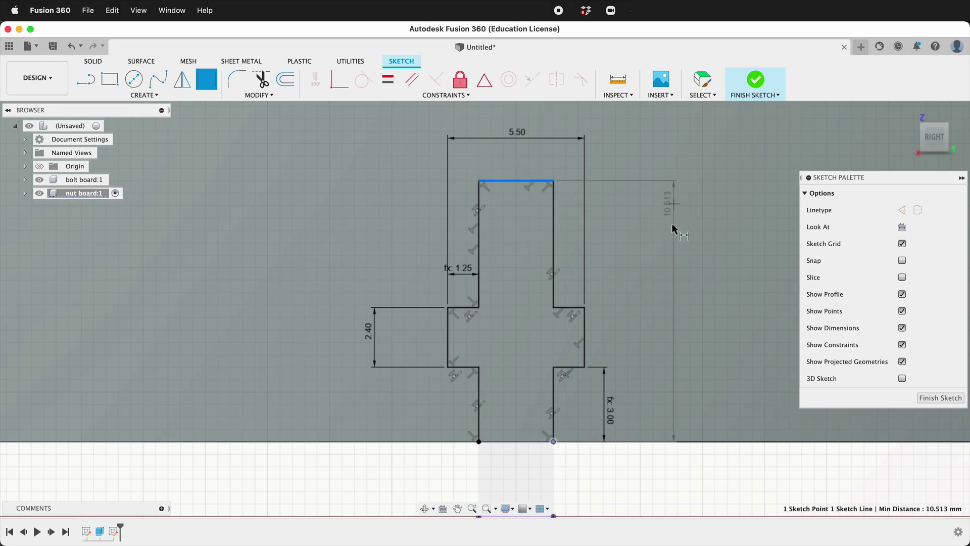
left_click(648, 284)
type("1")
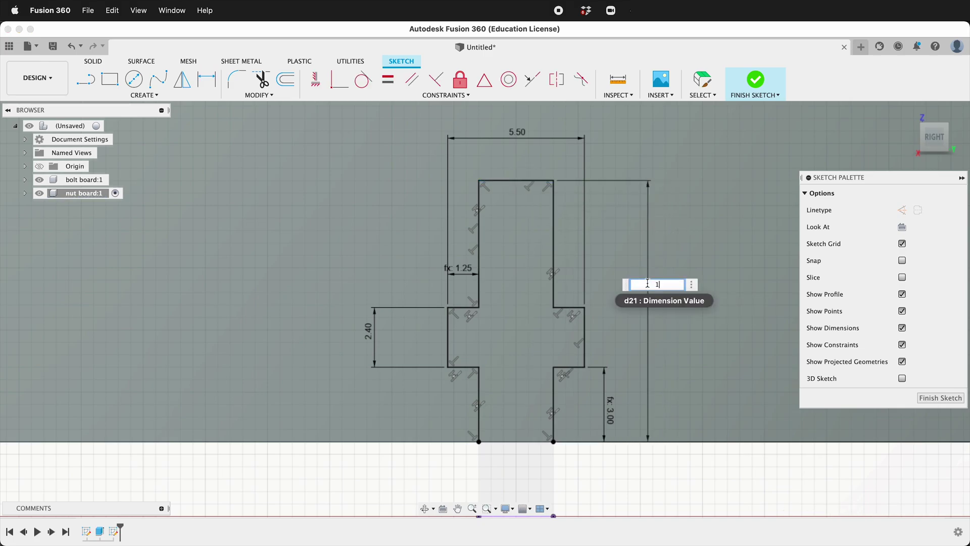
type("1")
key("BackSpace")
key("BackSpace")
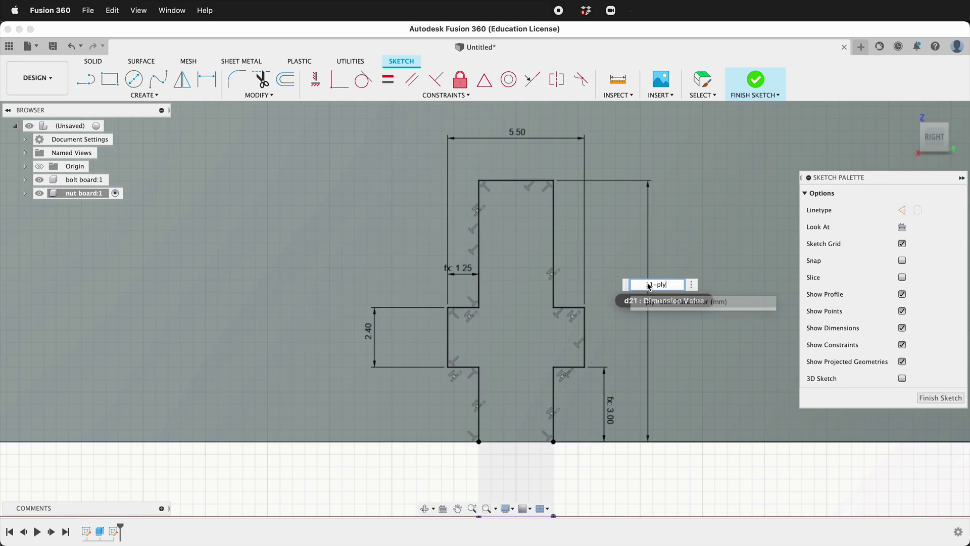
type("8")
key("Return")
Step: Finish the sketch and select the left cross's regions for extrusion
scroll(636, 273, "down", 8)
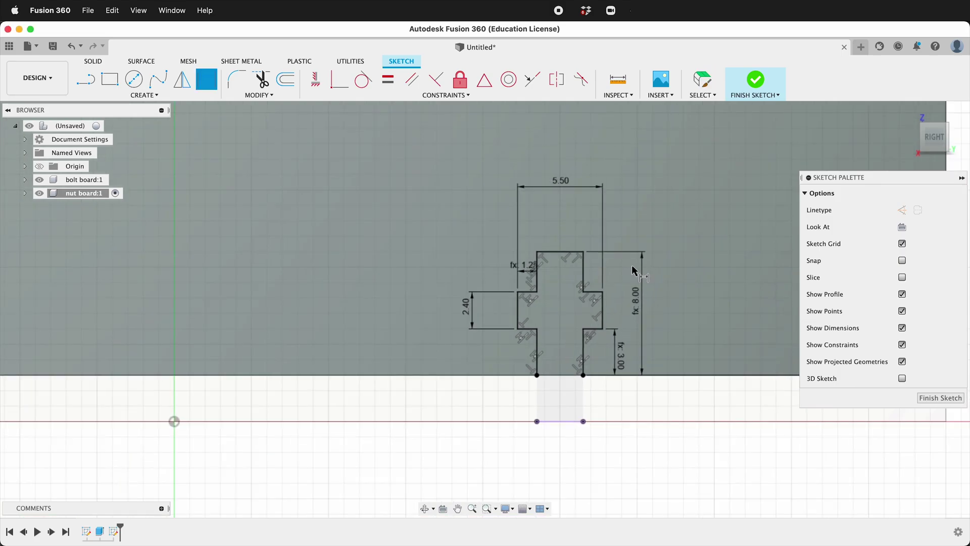
scroll(400, 299, "down", 2)
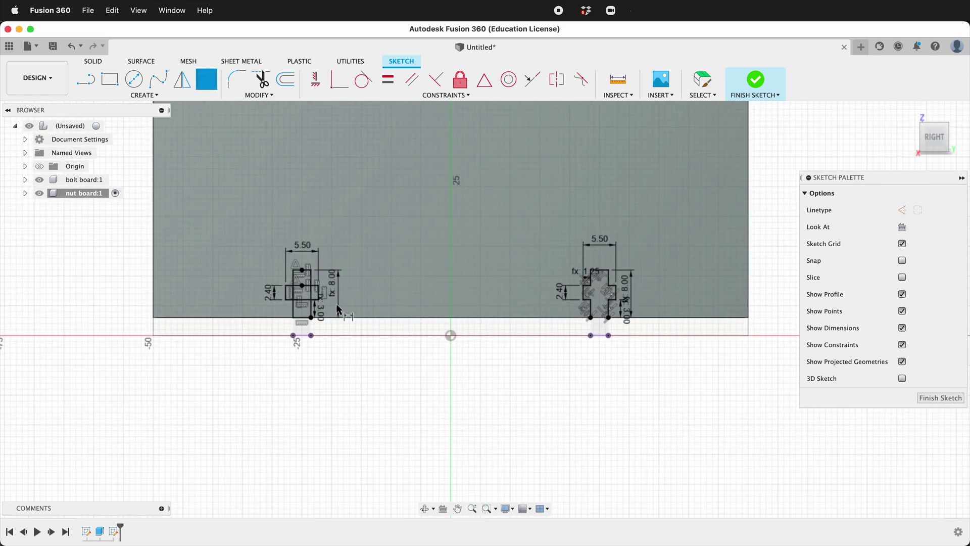
left_click(940, 398)
key("e")
left_click(302, 277)
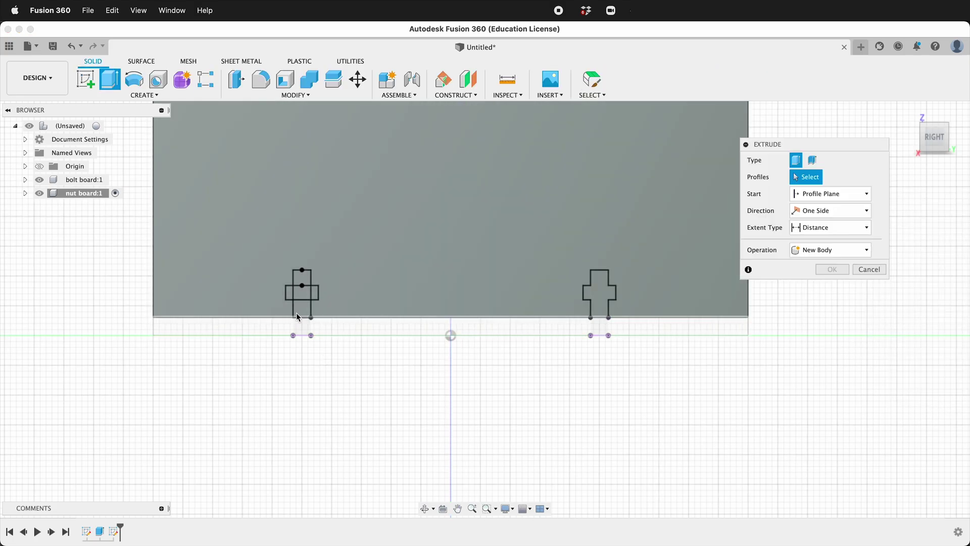
scroll(296, 303, "up", 3)
left_click(297, 294)
left_click(298, 321)
left_click(276, 294)
left_click(319, 294)
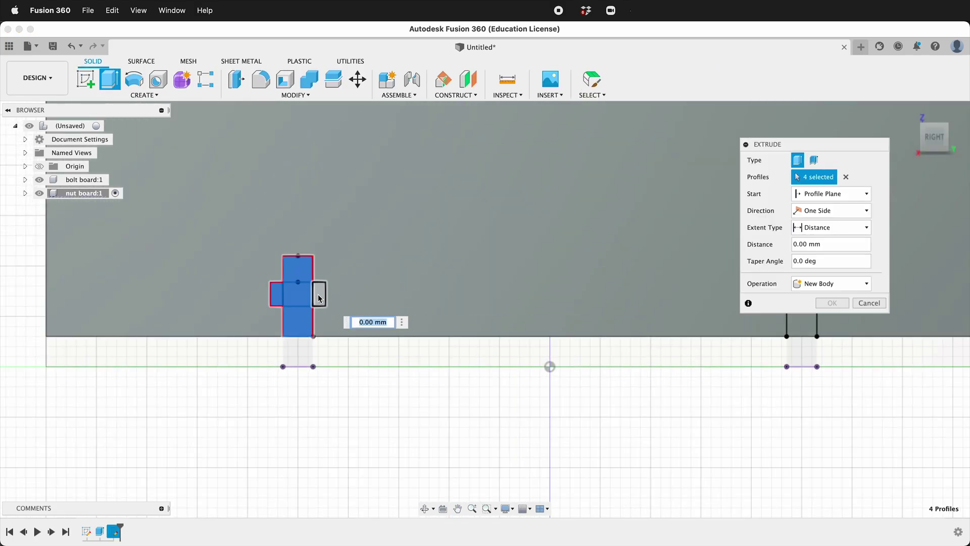
Step: Add the right cross profile and cut both into the nut board at -ply depth
scroll(303, 303, "down", 5)
scroll(587, 301, "up", 6)
left_click(548, 329)
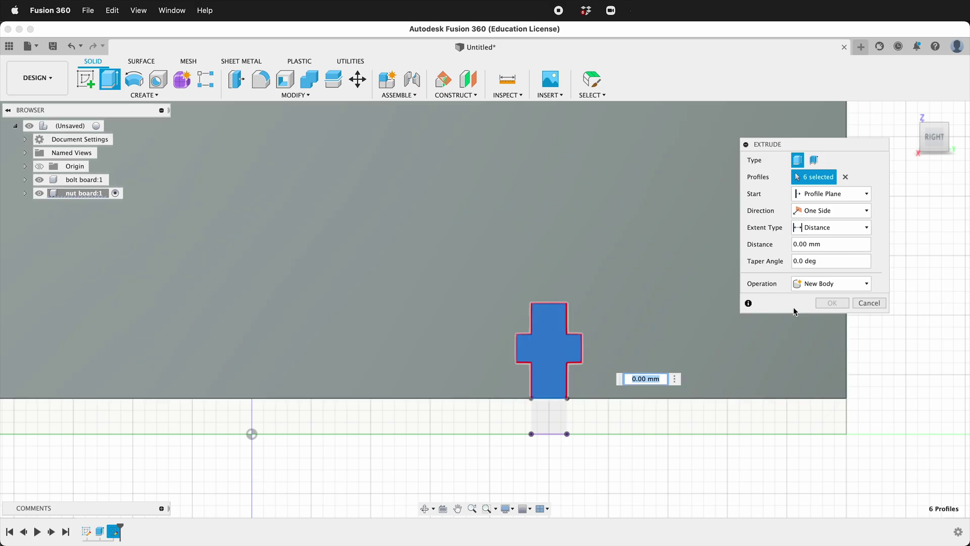
middle_click_drag(631, 311, 569, 316, "shift")
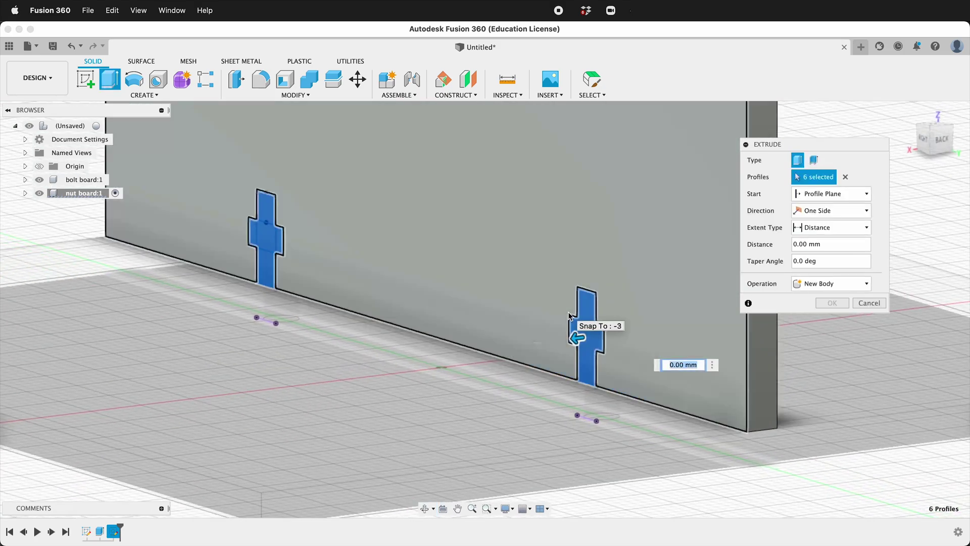
type("-ply")
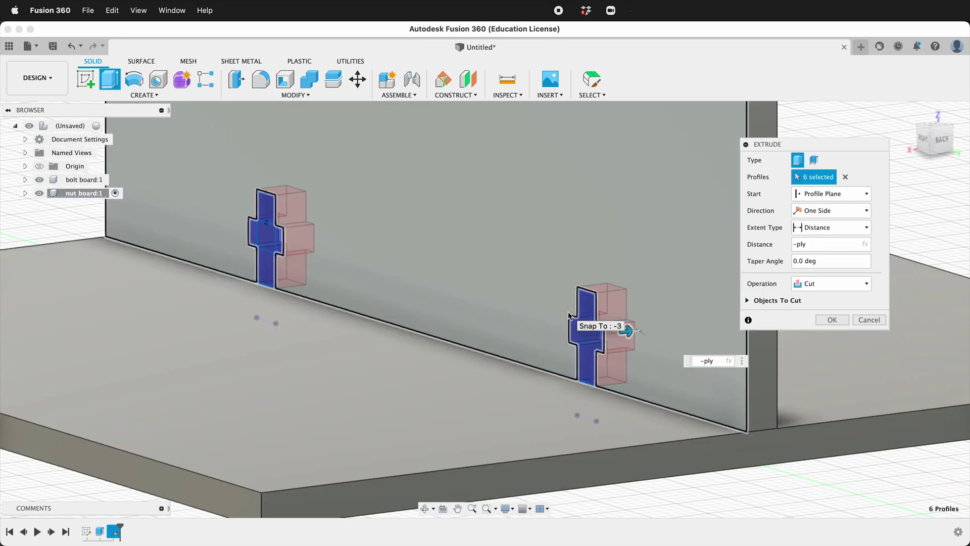
left_click(838, 318)
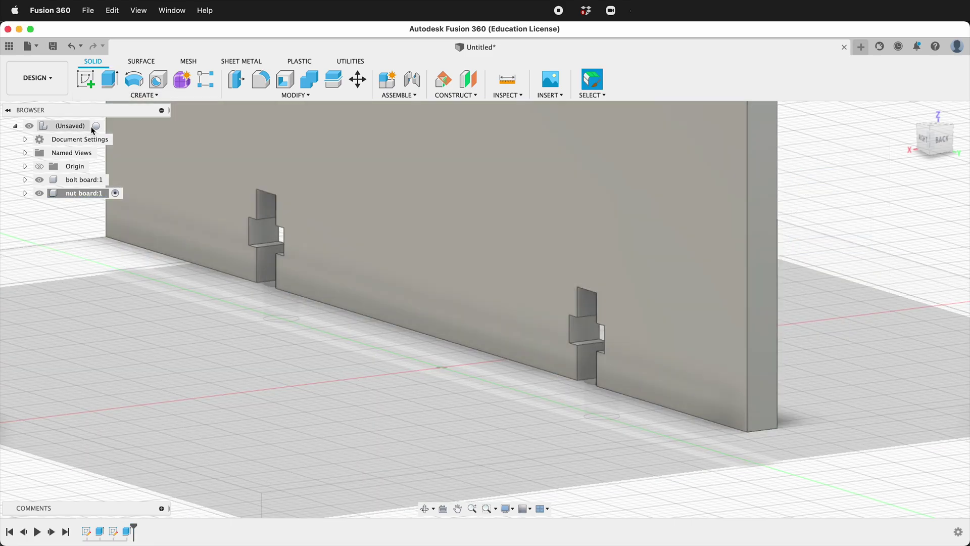
Step: Activate the root assembly and inspect a cross-shaped slot beneath the bolt board
left_click(98, 125)
middle_click_drag(662, 429, 710, 375, "shift")
scroll(672, 472, "up", 4)
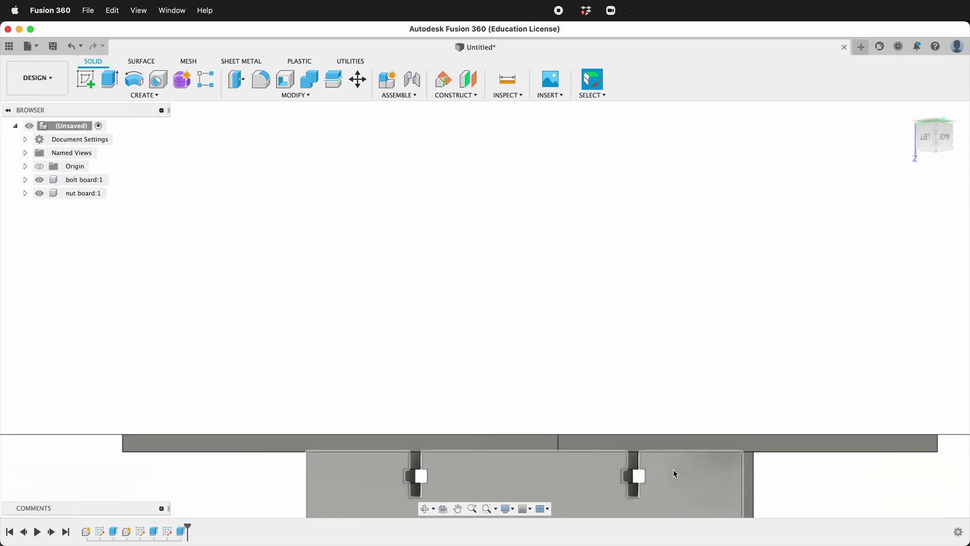
middle_click_drag(663, 460, 560, 271)
scroll(596, 254, "up", 3)
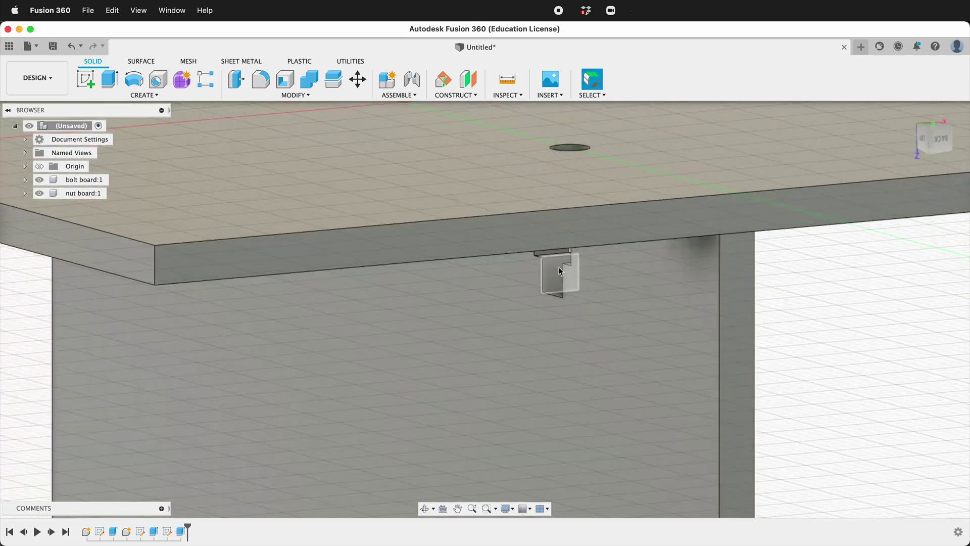
middle_click_drag(818, 313, 841, 301, "shift")
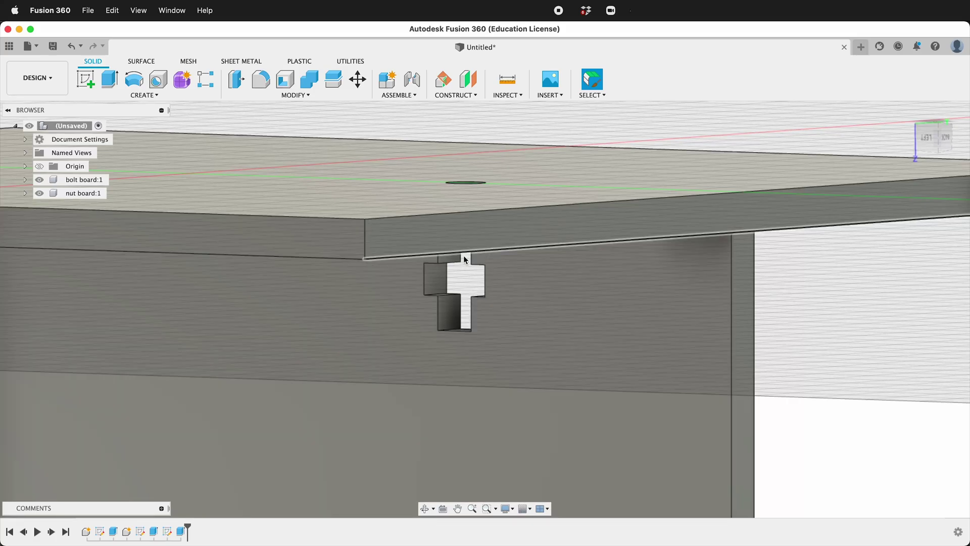